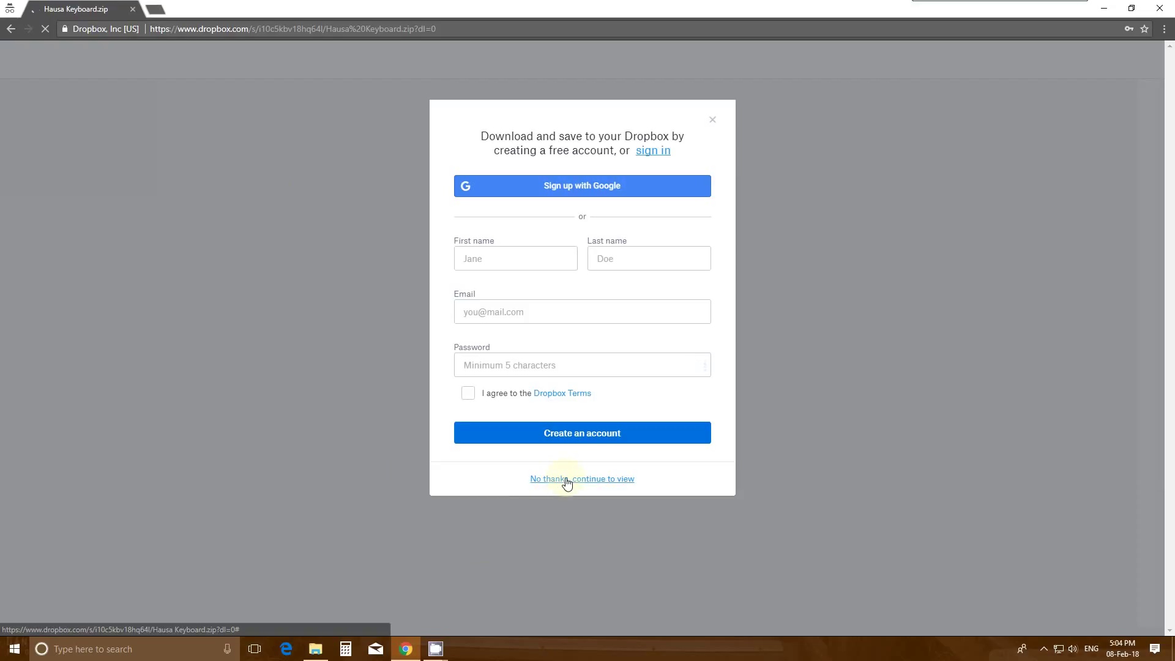
Step: Skip the Dropbox account sign-up and start downloading Hausa Keyboard.zip
left_click(564, 479)
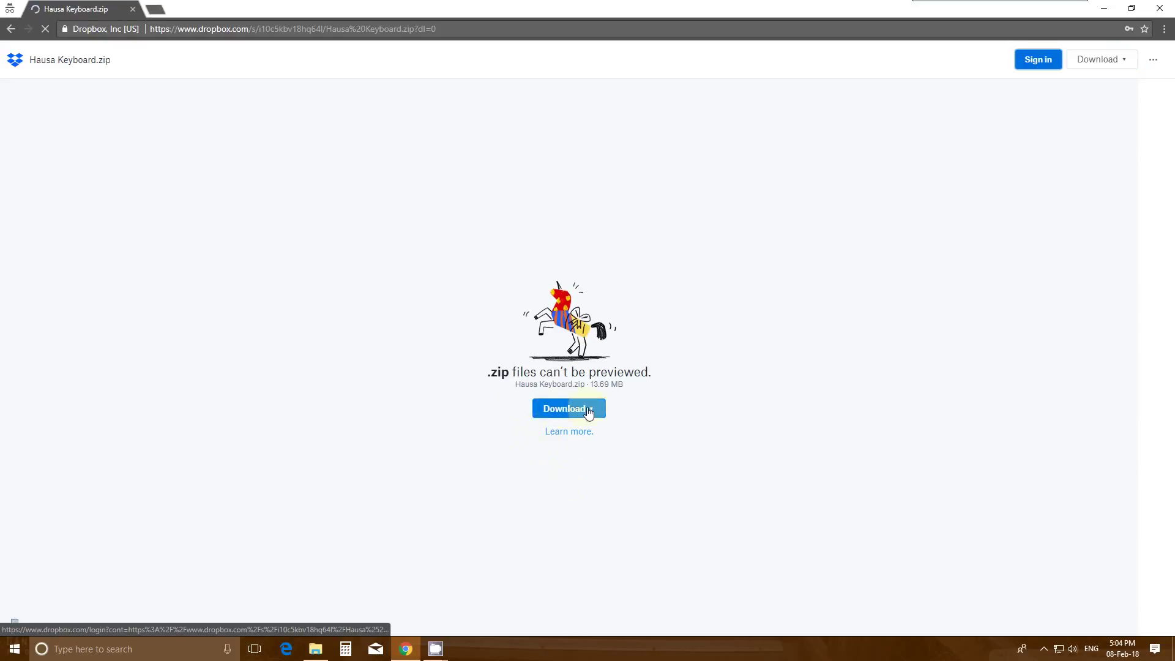
left_click(542, 409)
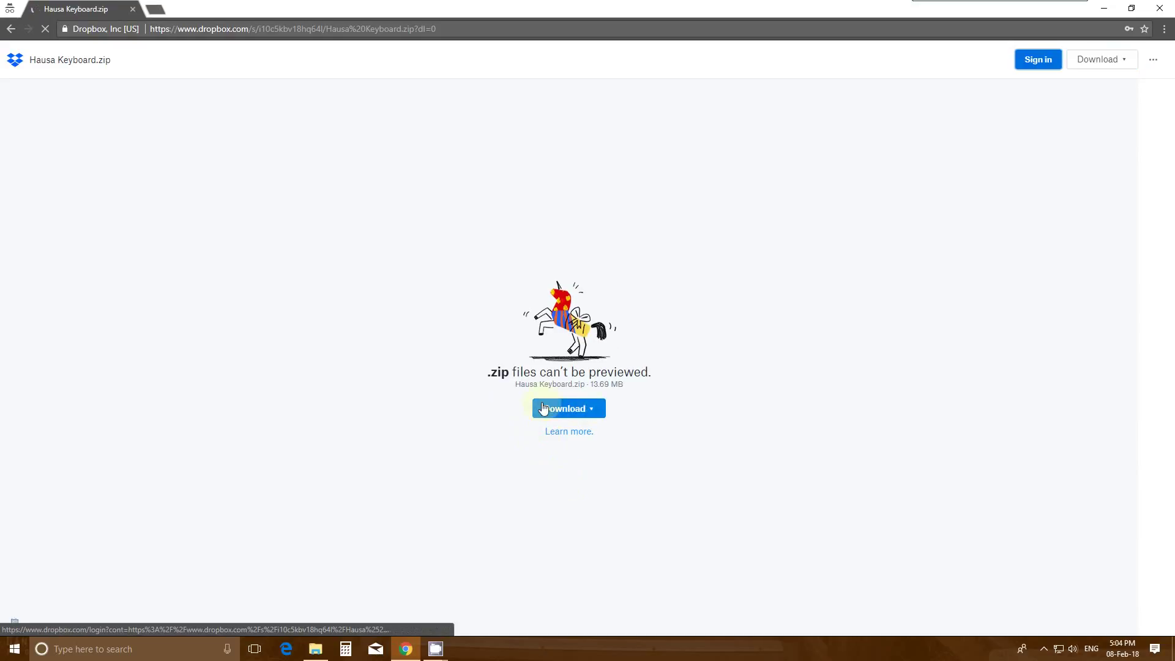
Step: Switch to File Explorer, extract Hausa Keyboard.zip in the Compressed folder, and open the extracted Hausa Keyboard folder
left_click(316, 649)
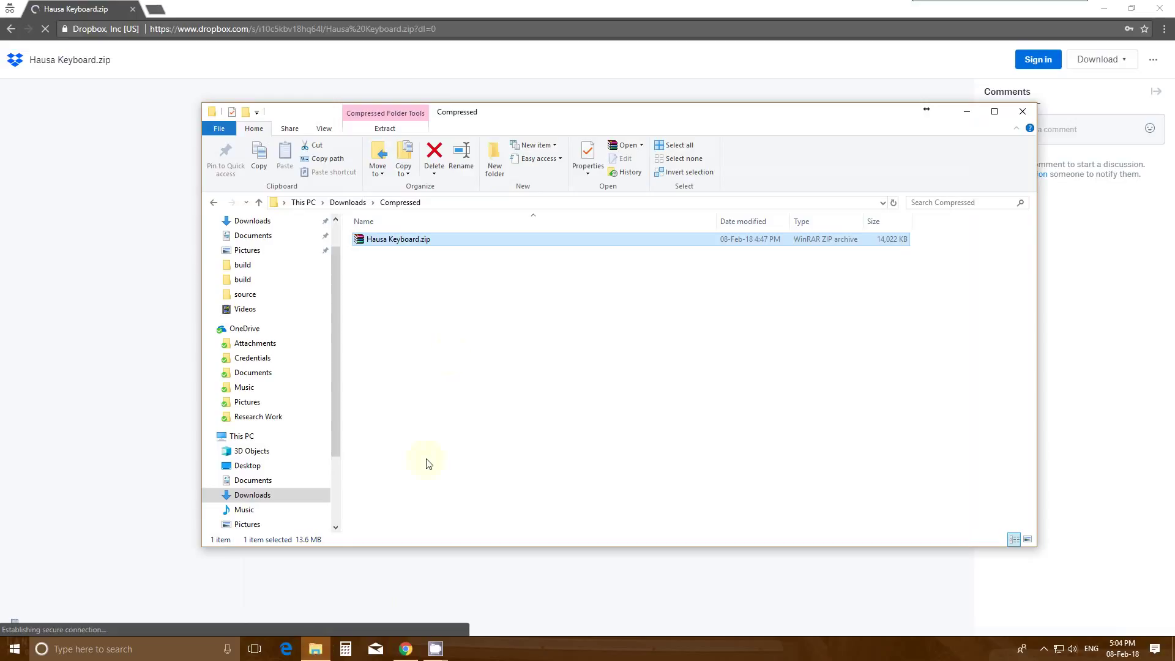
right_click(391, 243)
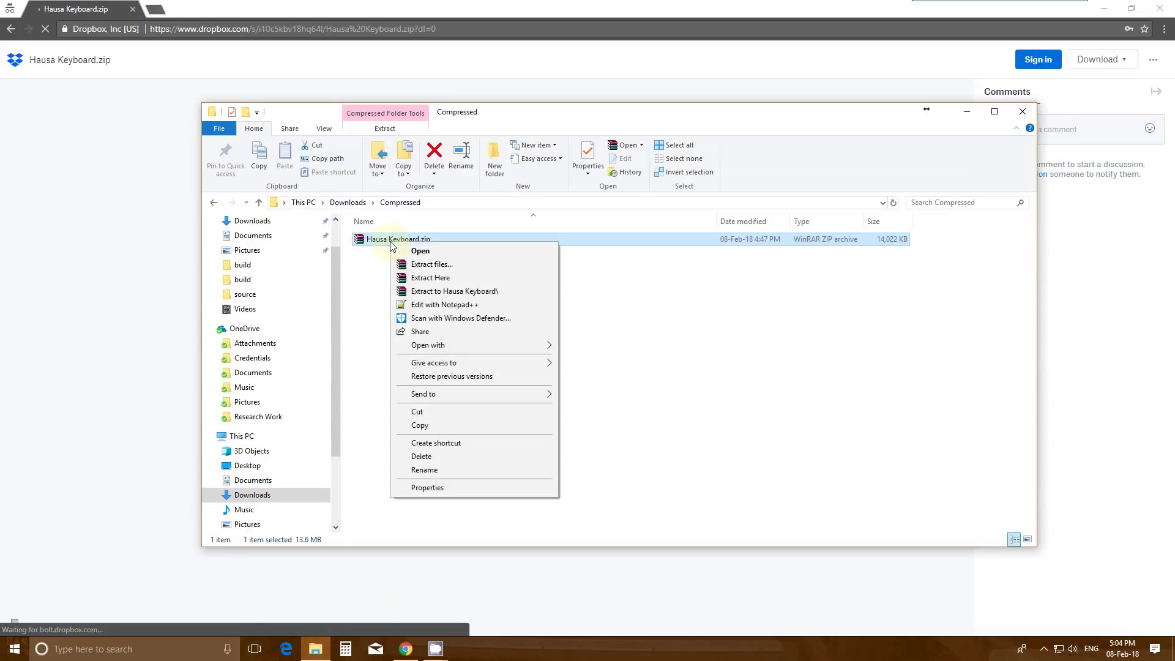
left_click(454, 278)
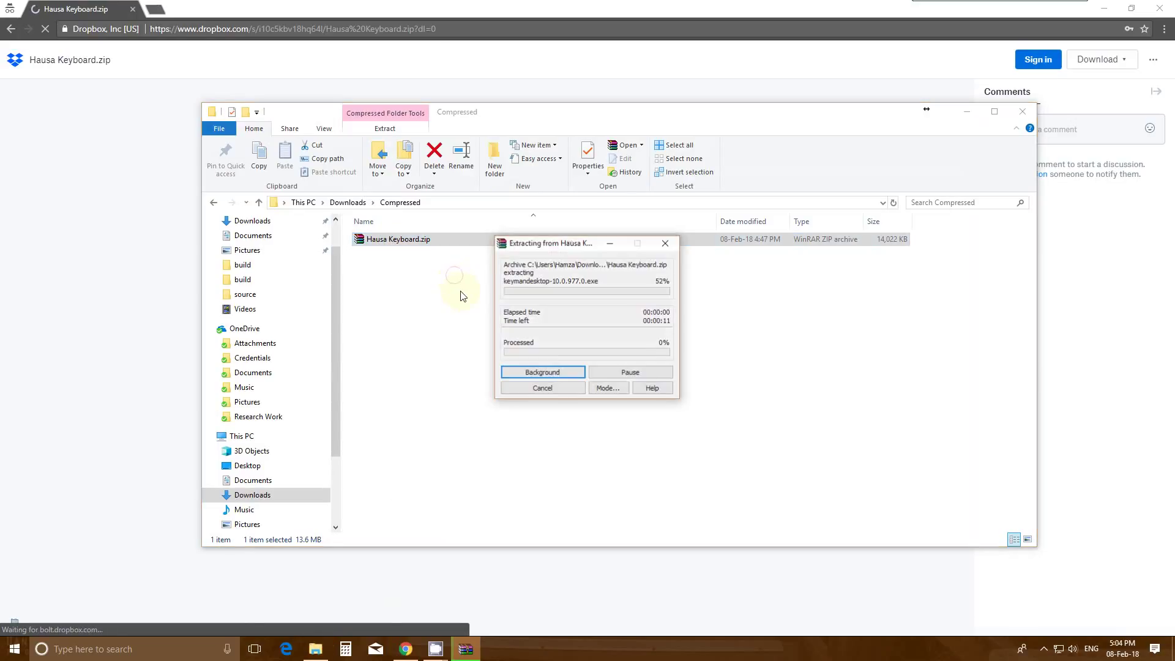
double_click(409, 241)
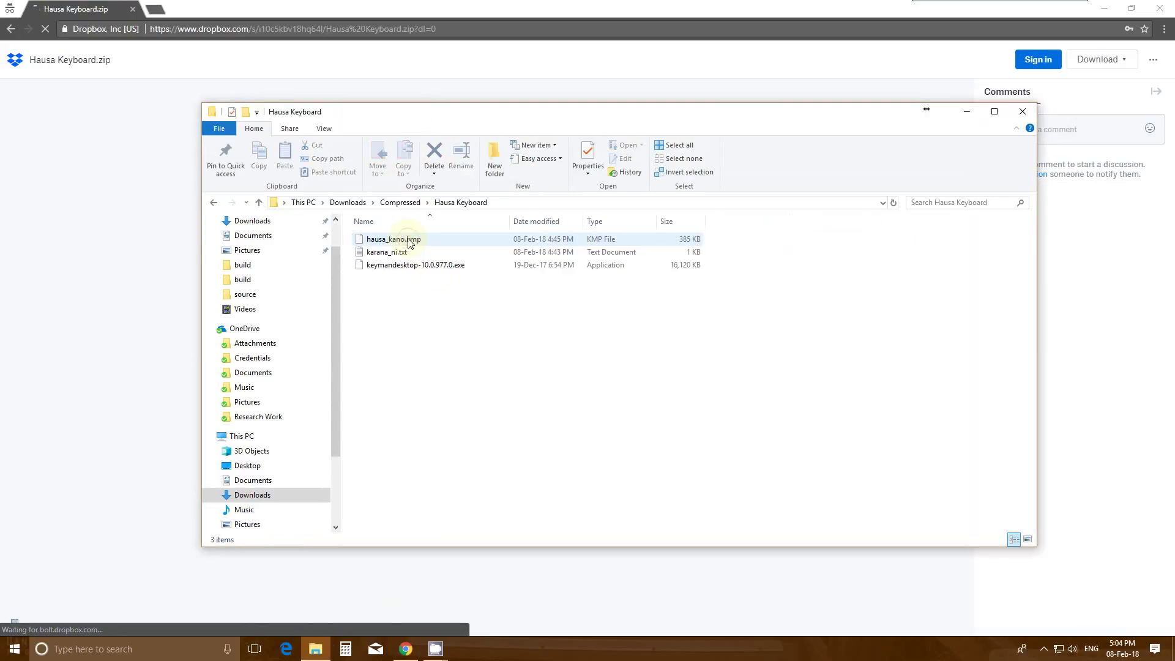
Step: Open karana_ni.txt and arrange its window side by side with the Hausa Keyboard folder window
double_click(389, 253)
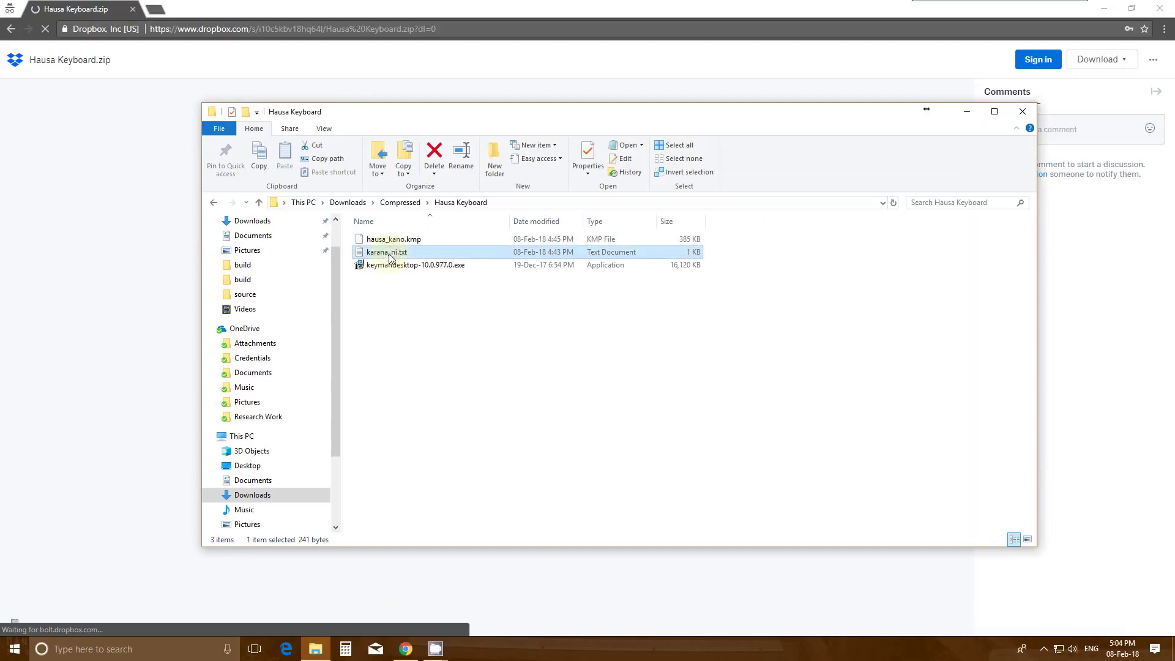
left_click_drag(227, 123, 204, 172)
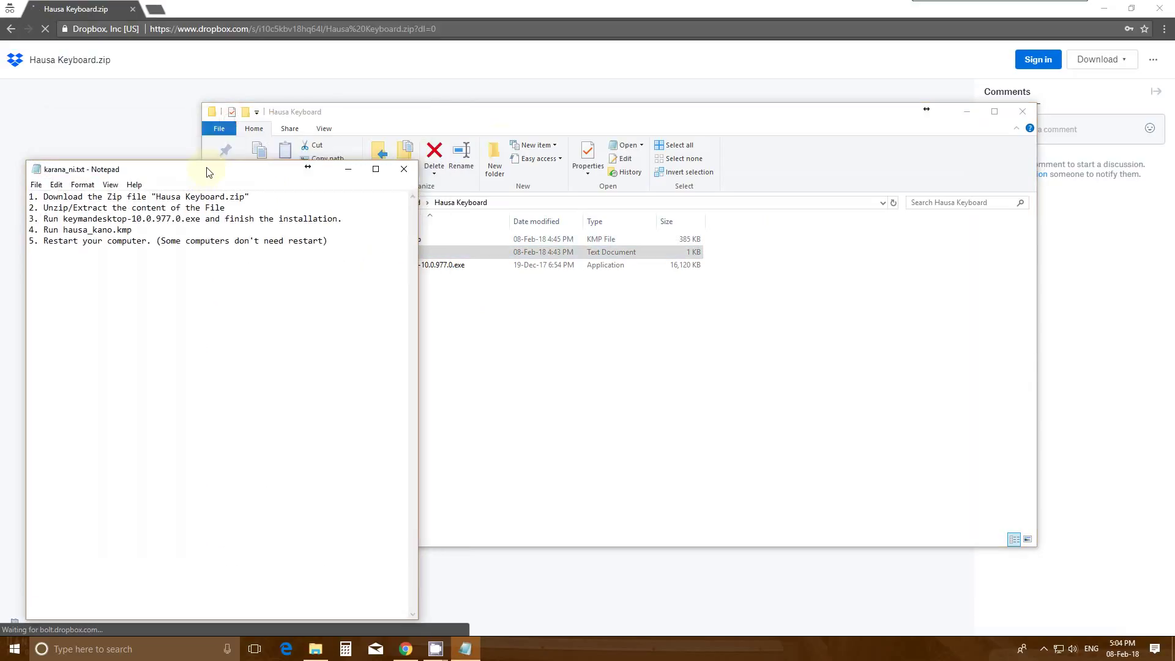
left_click_drag(541, 118, 793, 170)
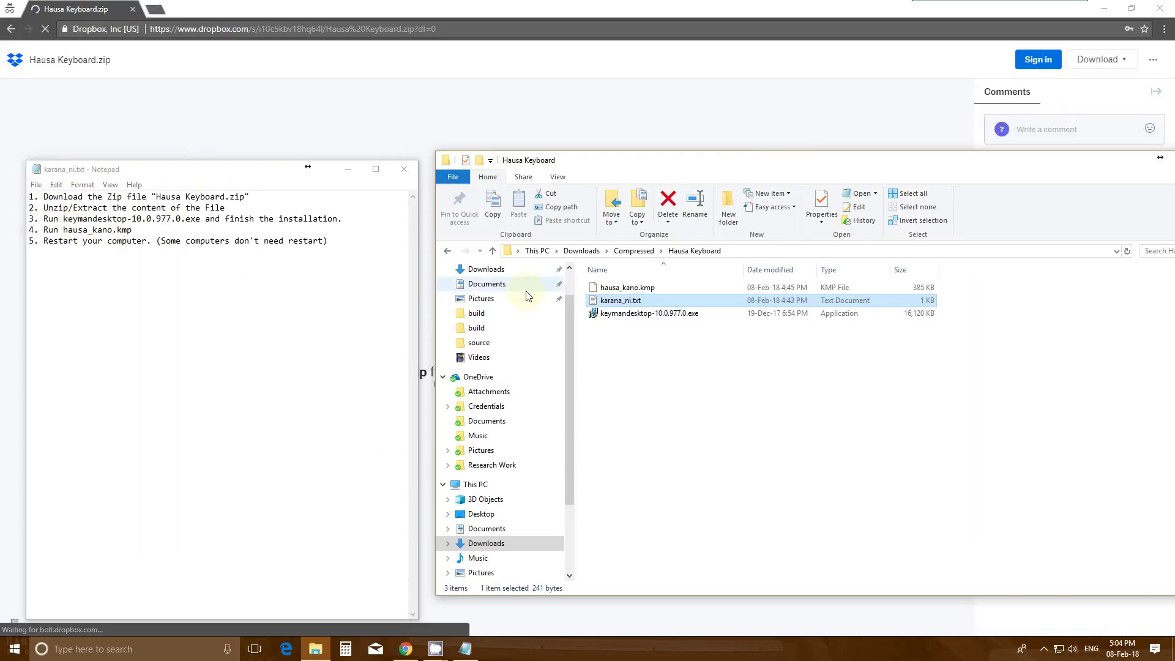
Step: Run keymandesktop-10.0.977.0.exe from the Hausa Keyboard folder, allow it to make changes, and install Keyman Desktop
left_click(621, 318)
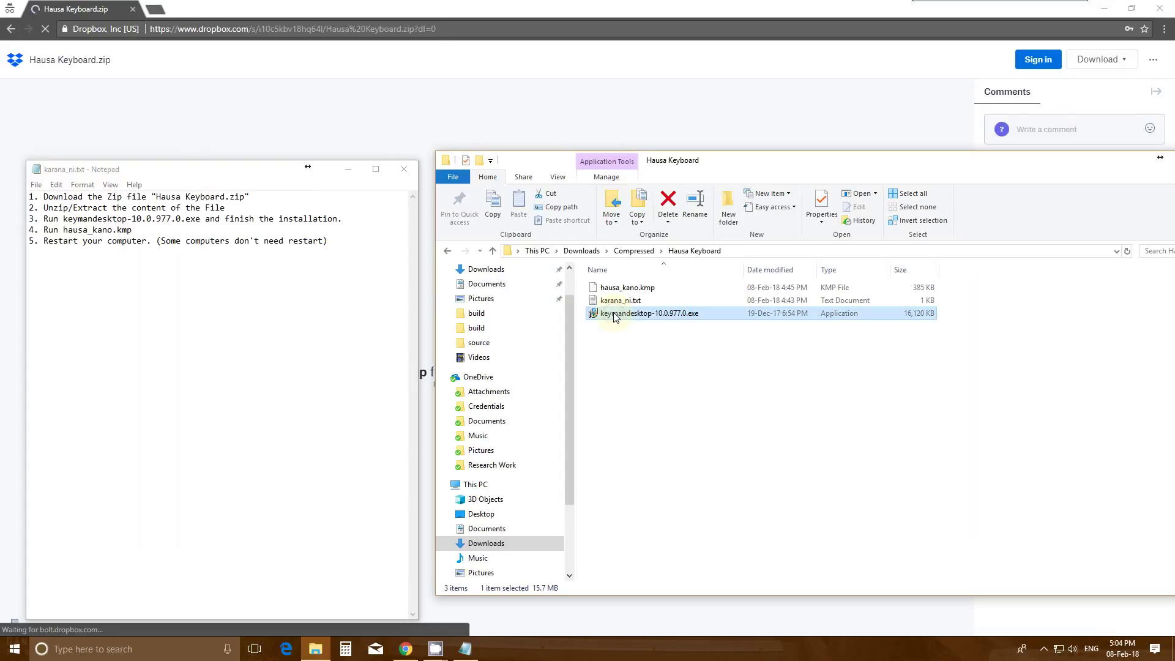
right_click(614, 313)
left_click(644, 323)
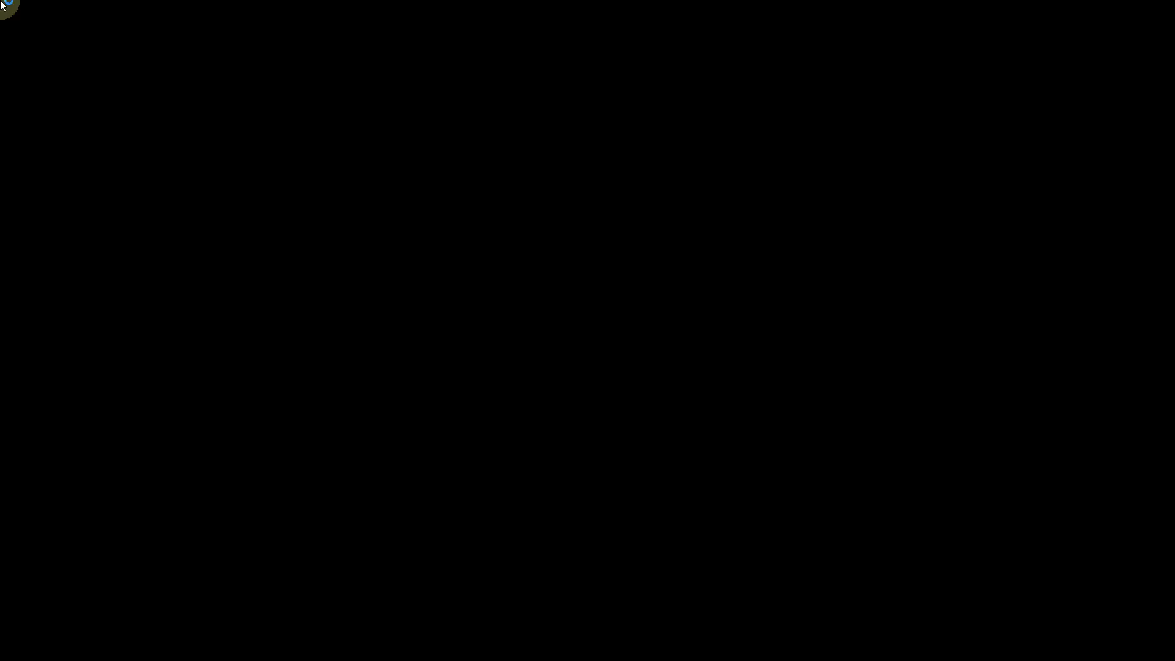
left_click(535, 419)
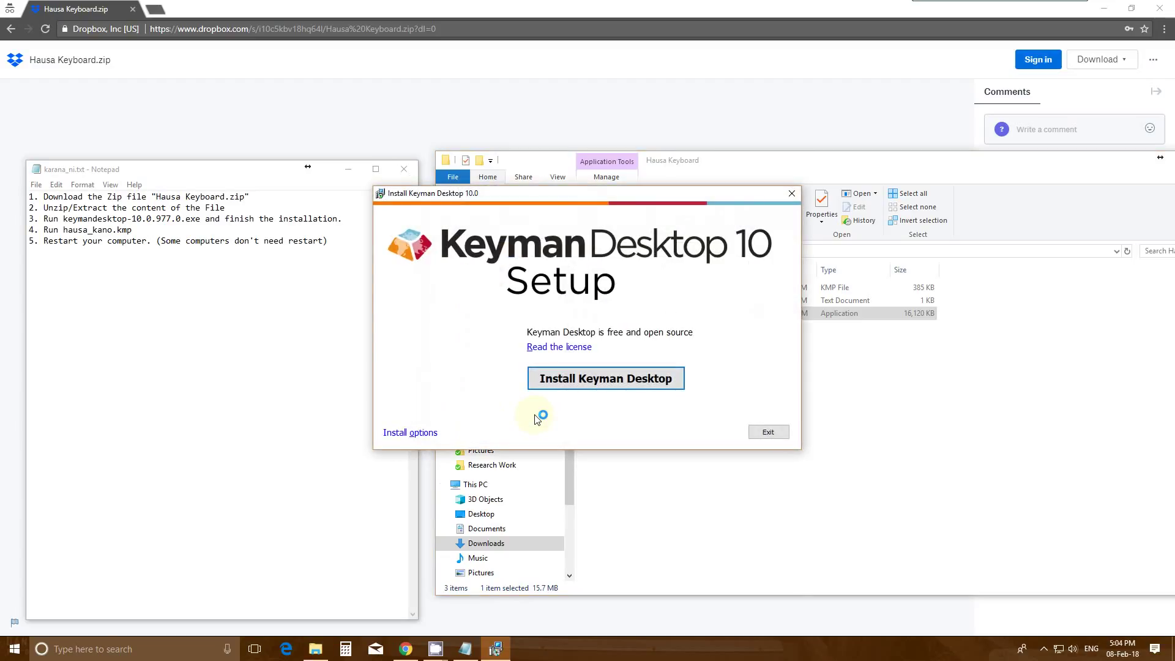
left_click(589, 378)
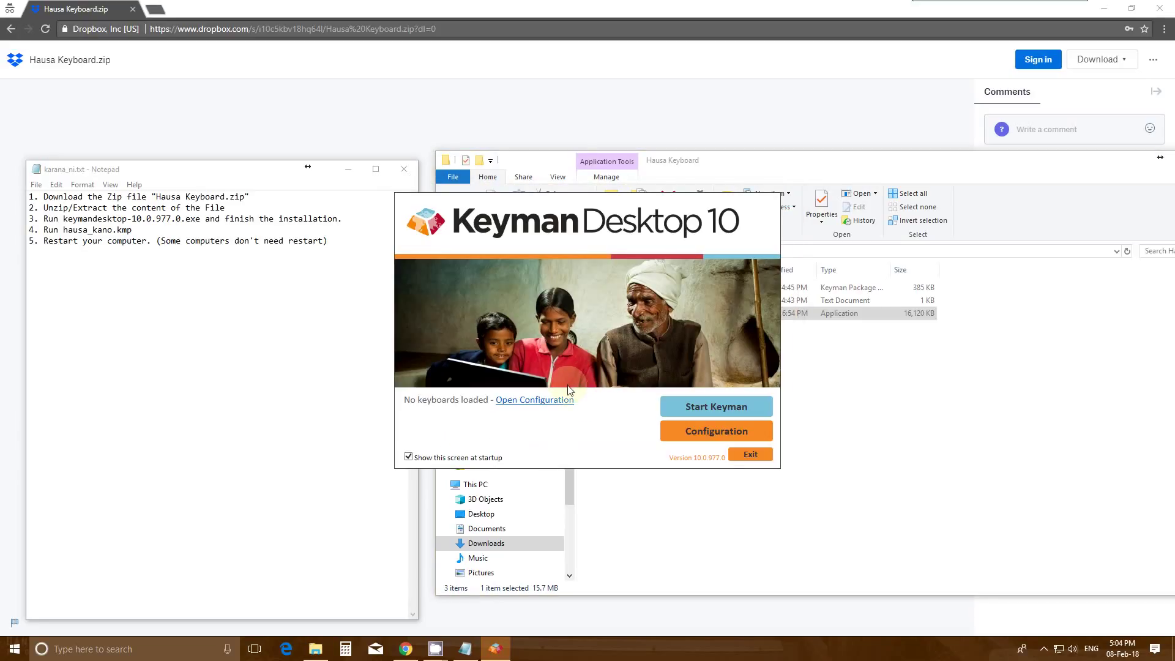
Step: Turn off showing the Keyman Desktop welcome screen at startup and start Keyman
left_click(408, 457)
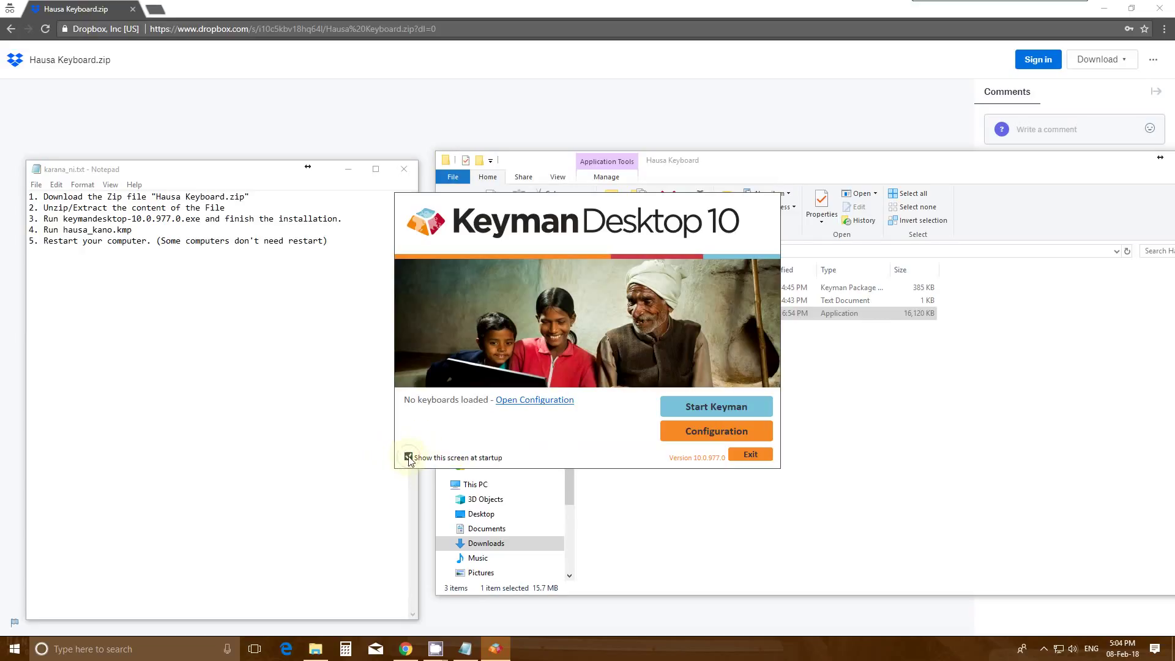
left_click(726, 412)
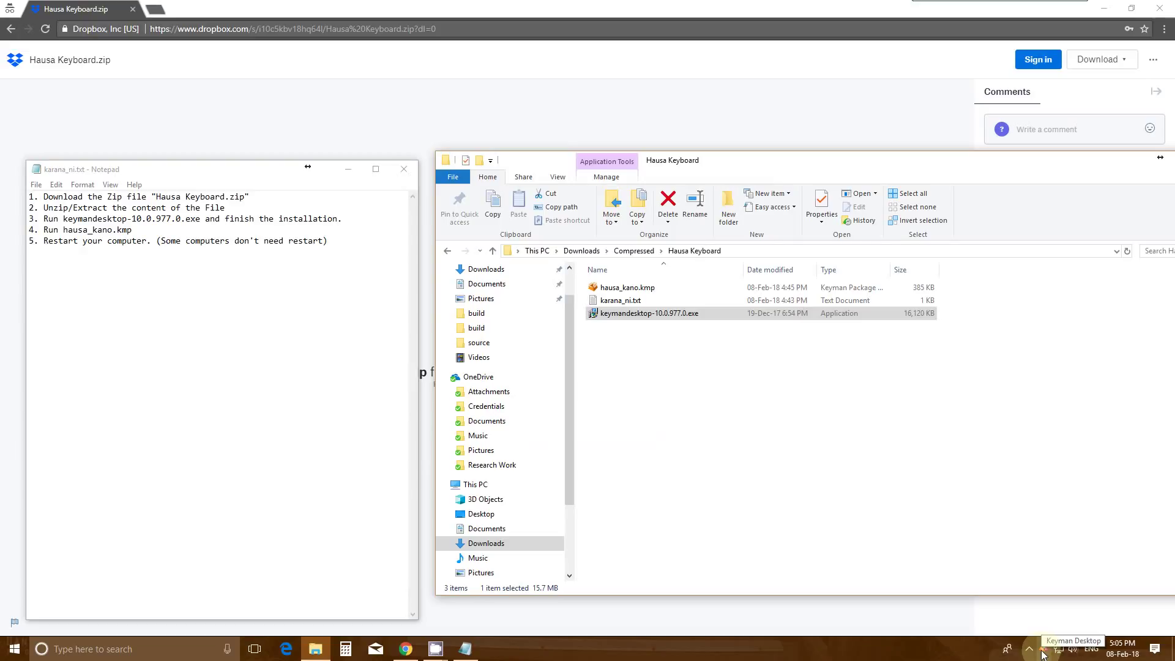
Step: Open hausa_kano.kmp, view the package's readme, and install the keyboard package with administrator approval
left_click(624, 288)
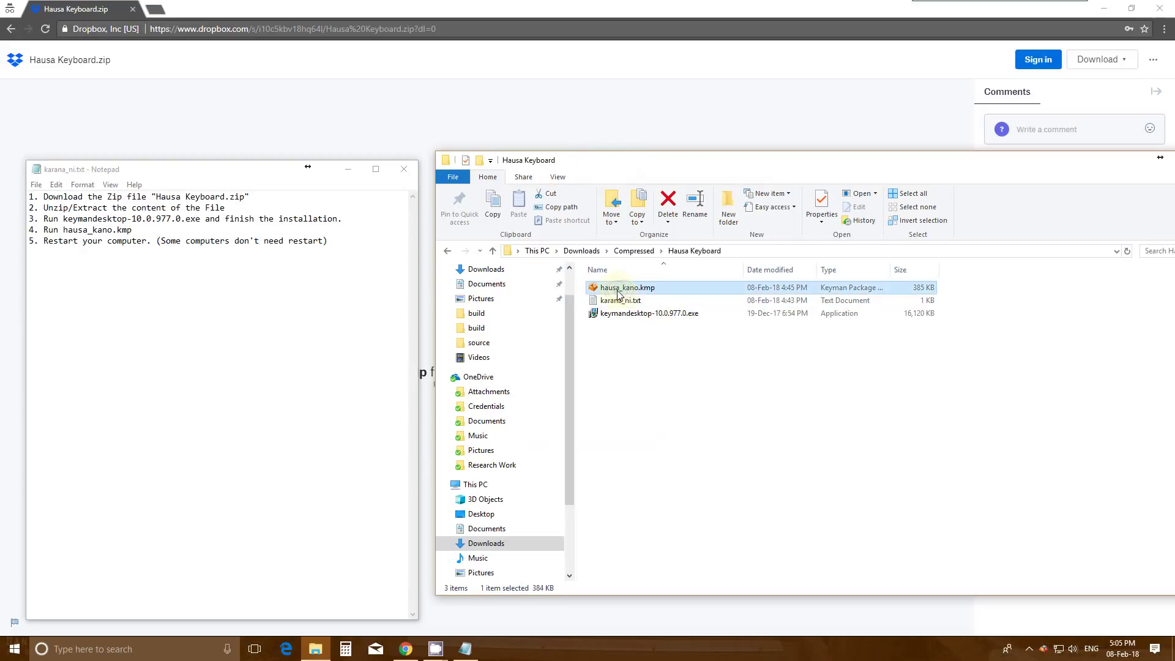
double_click(620, 291)
right_click(621, 290)
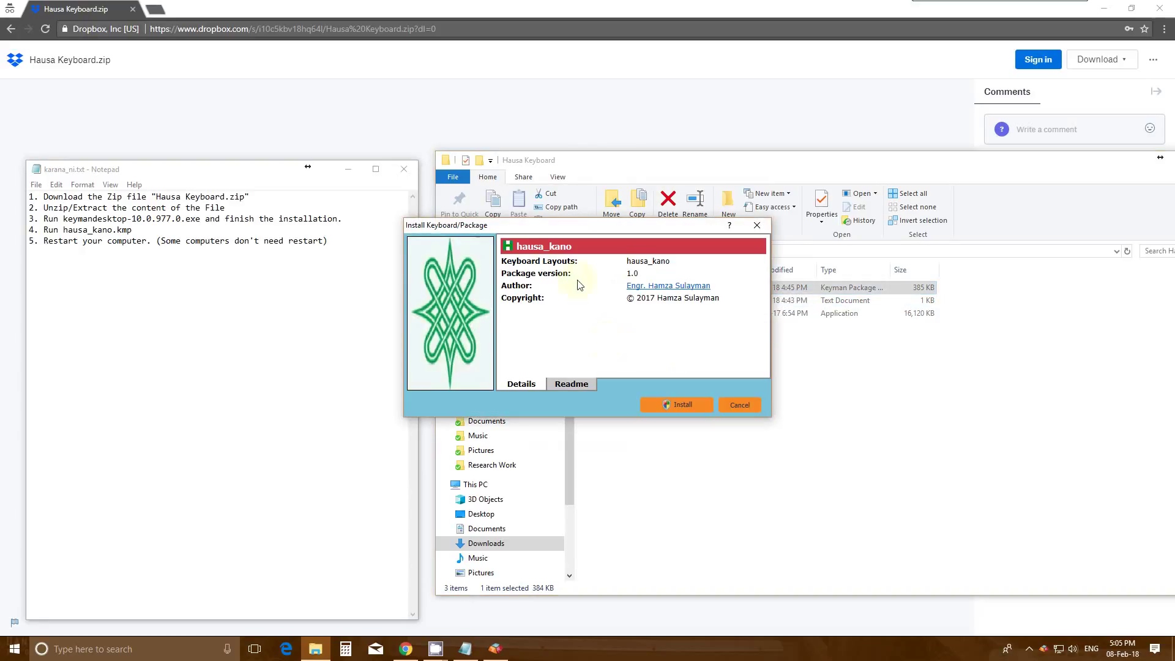
left_click(571, 383)
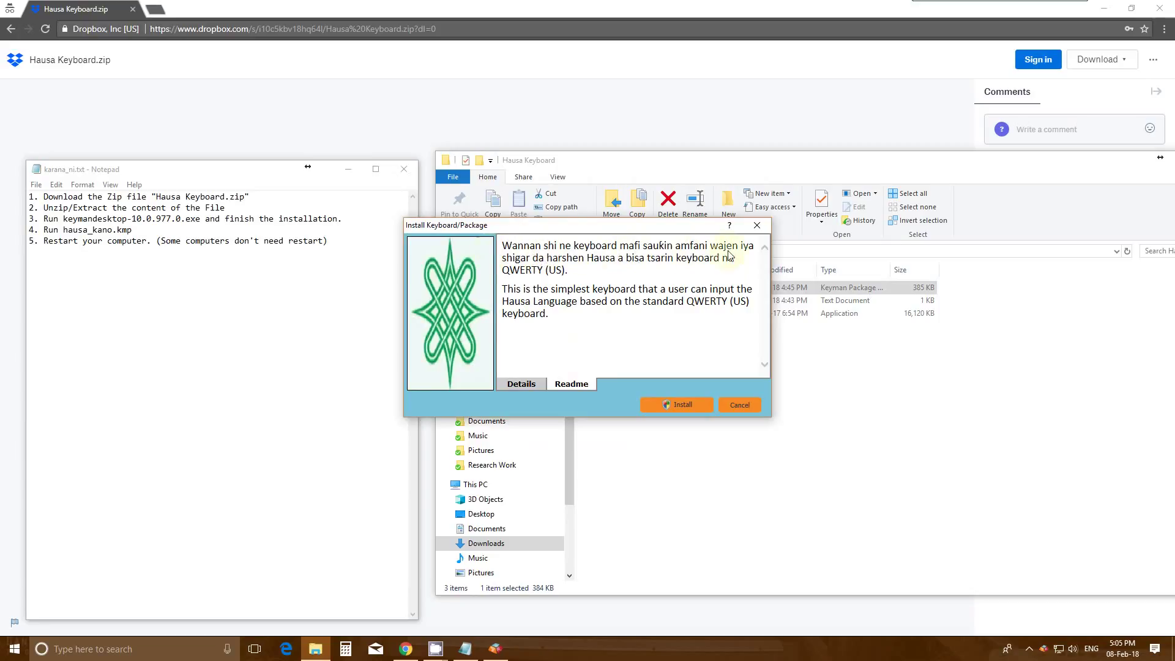
left_click(681, 405)
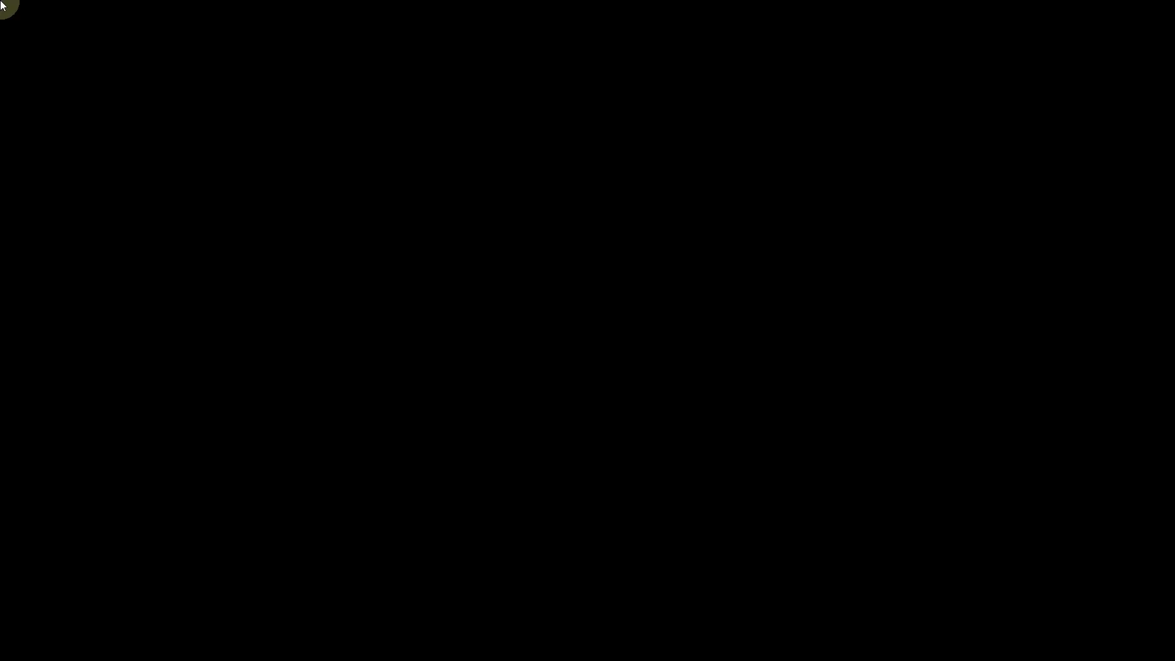
left_click(540, 408)
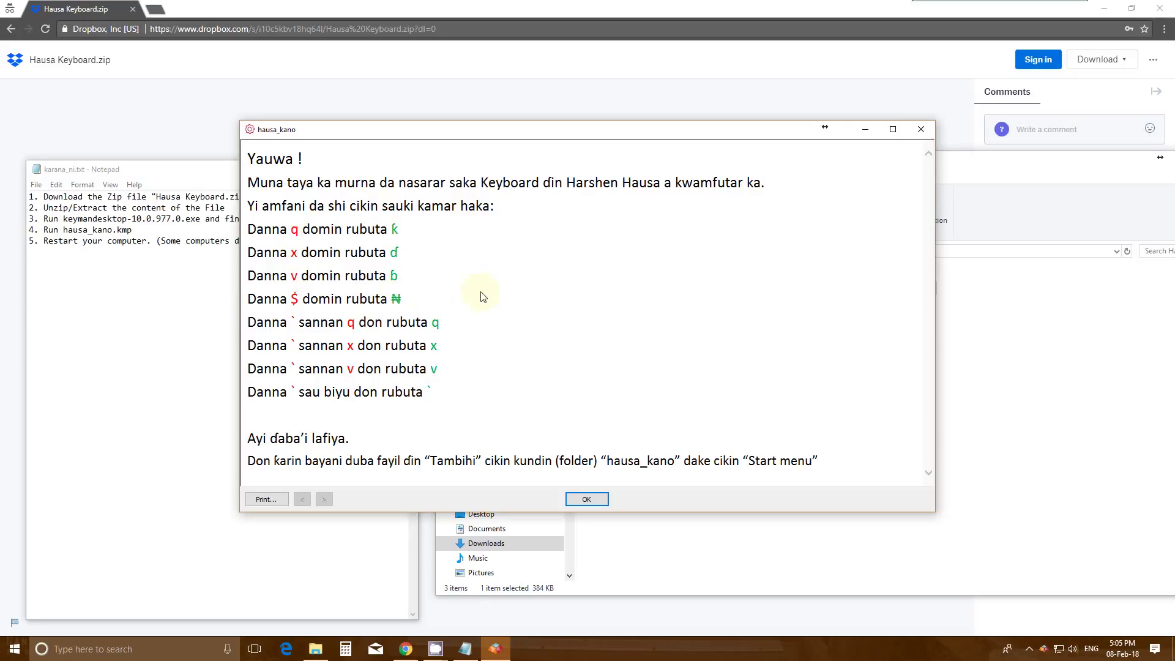
Step: Highlight the "Tambihi" and "Start menu" references in the hausa_kano welcome note, and close the note
left_click_drag(425, 460, 483, 460)
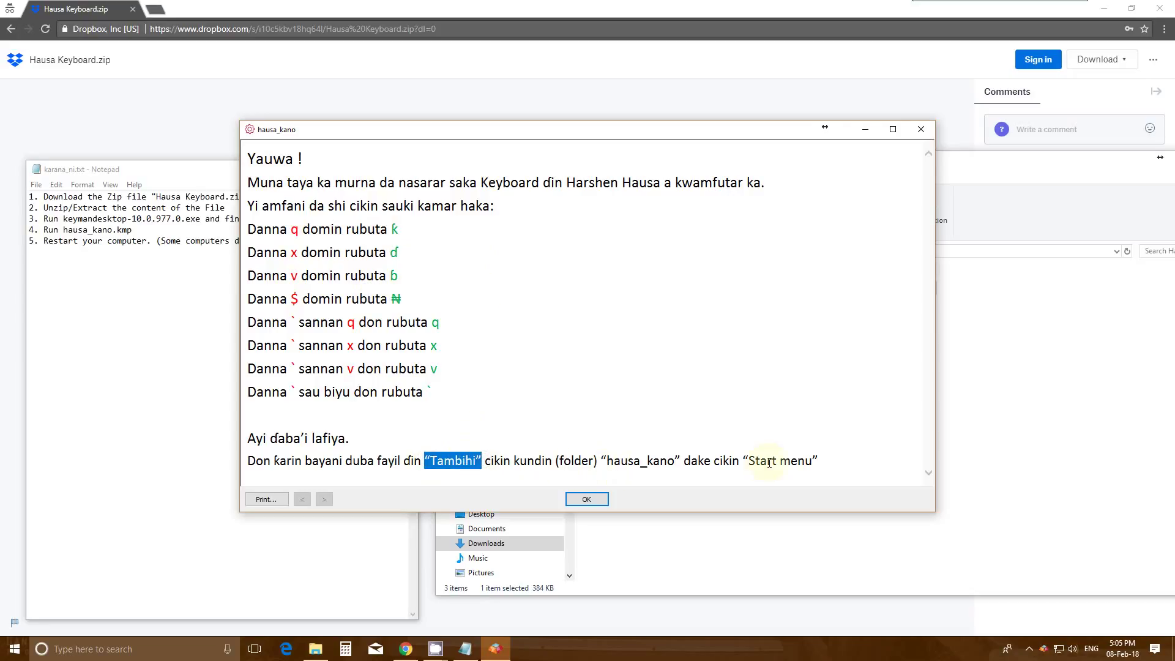
left_click_drag(744, 461, 847, 461)
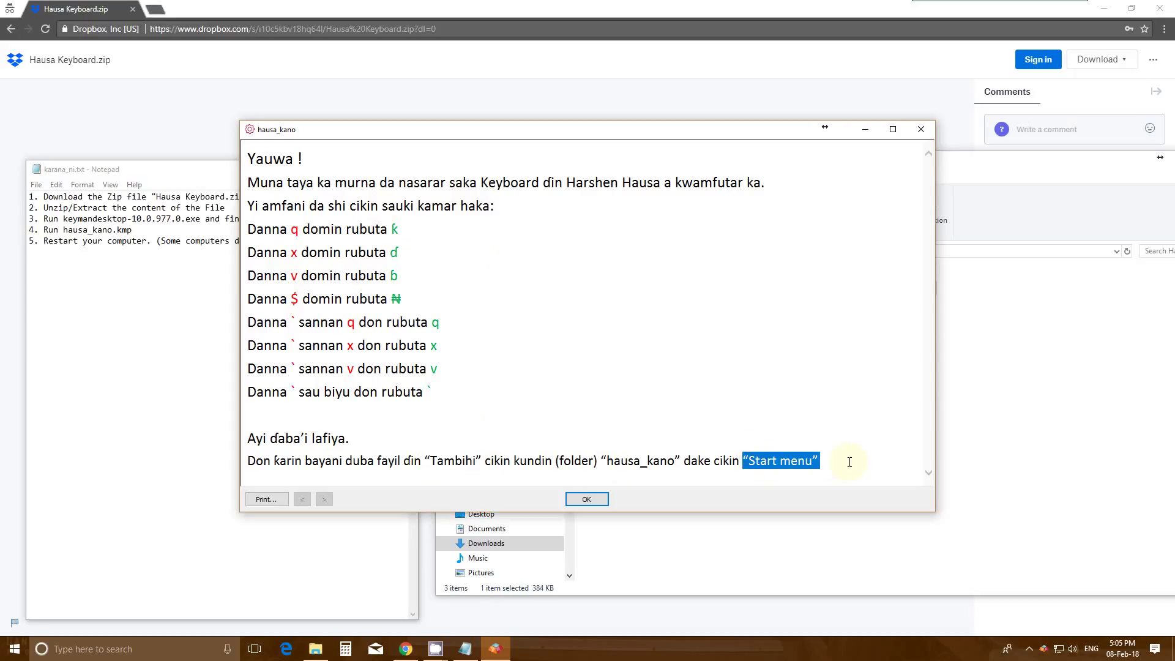
left_click(593, 500)
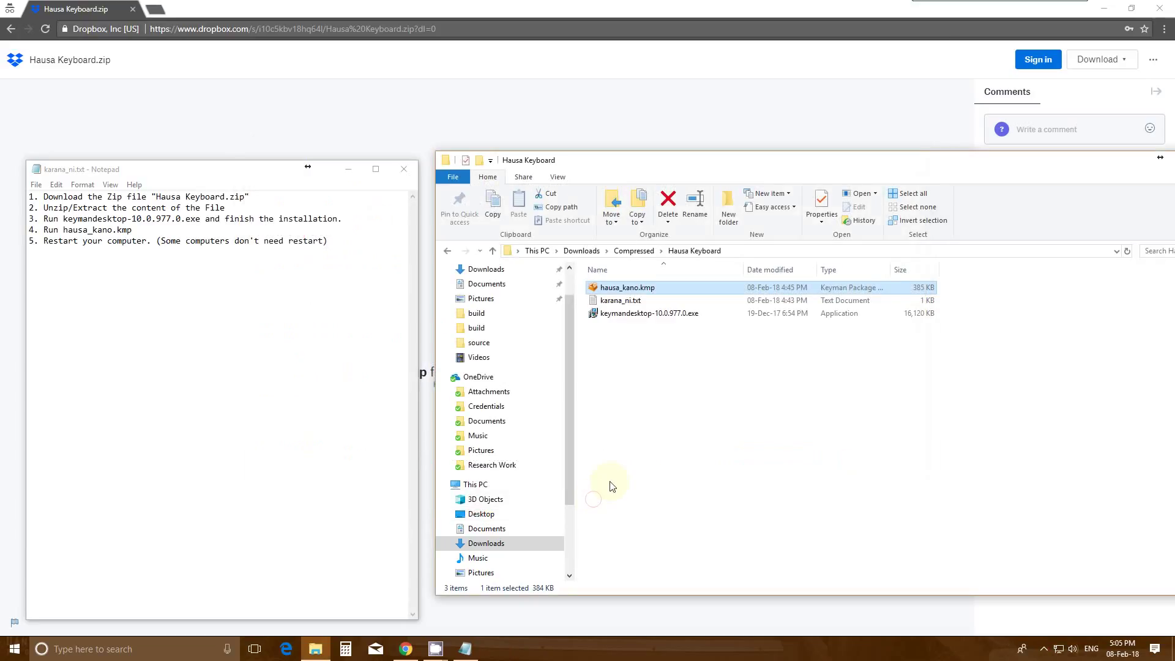
Step: Find the hausa_kano folder among the installed programs and open its Tanbihi document
left_click(4, 652)
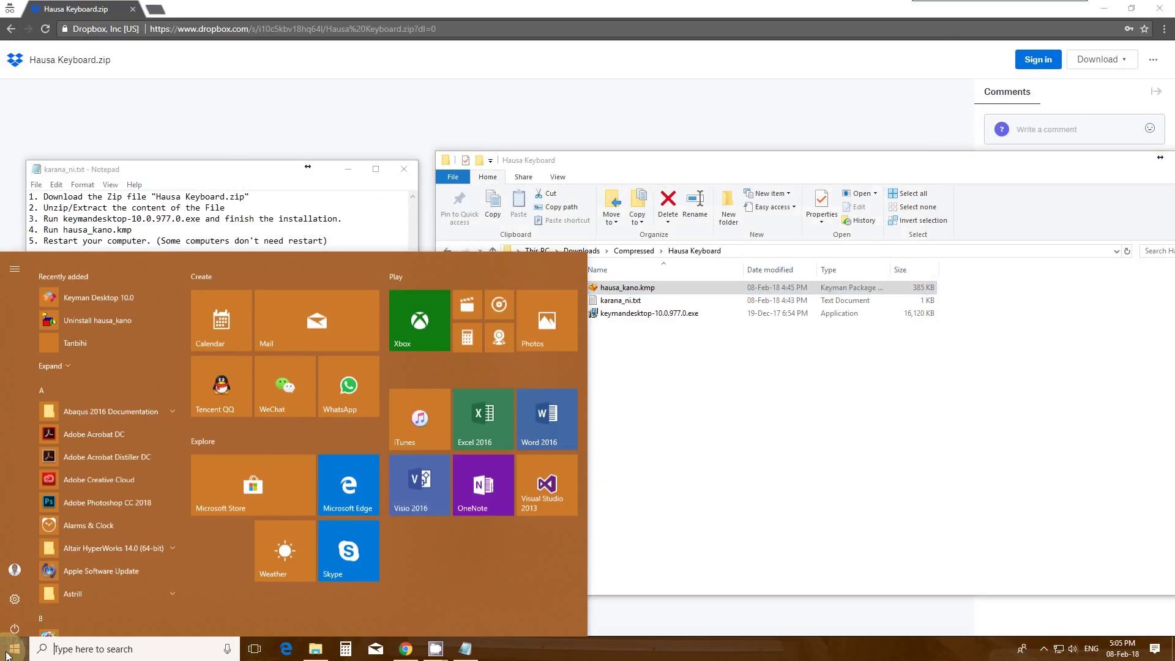
scroll(63, 532, "down", 10)
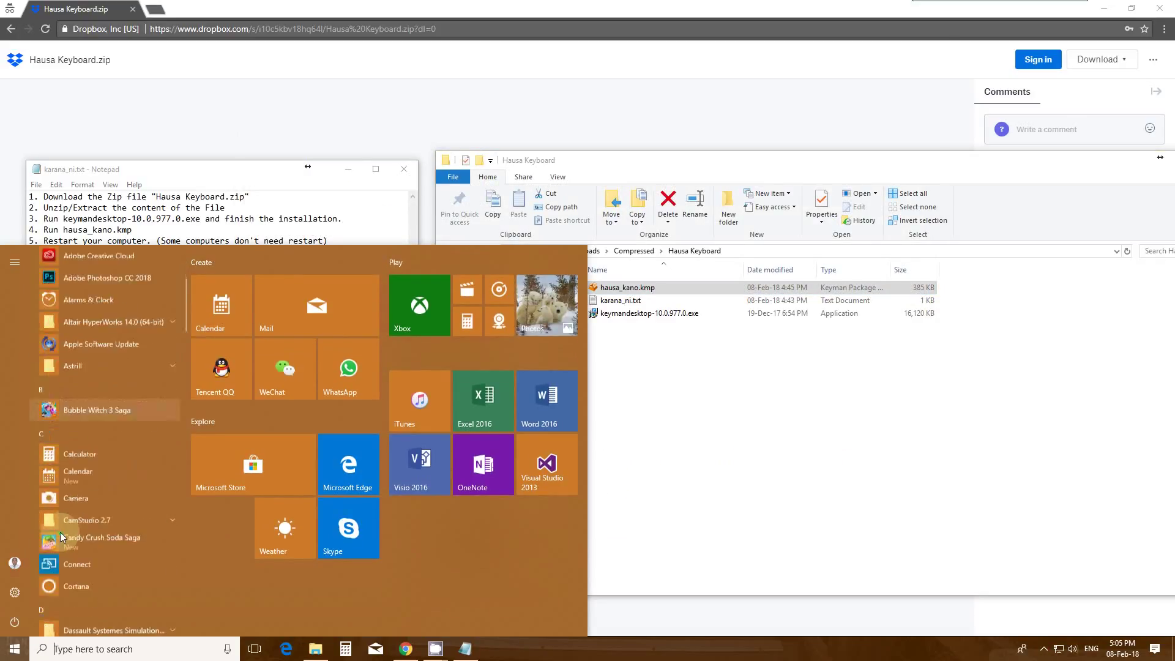
scroll(93, 494, "down", 3)
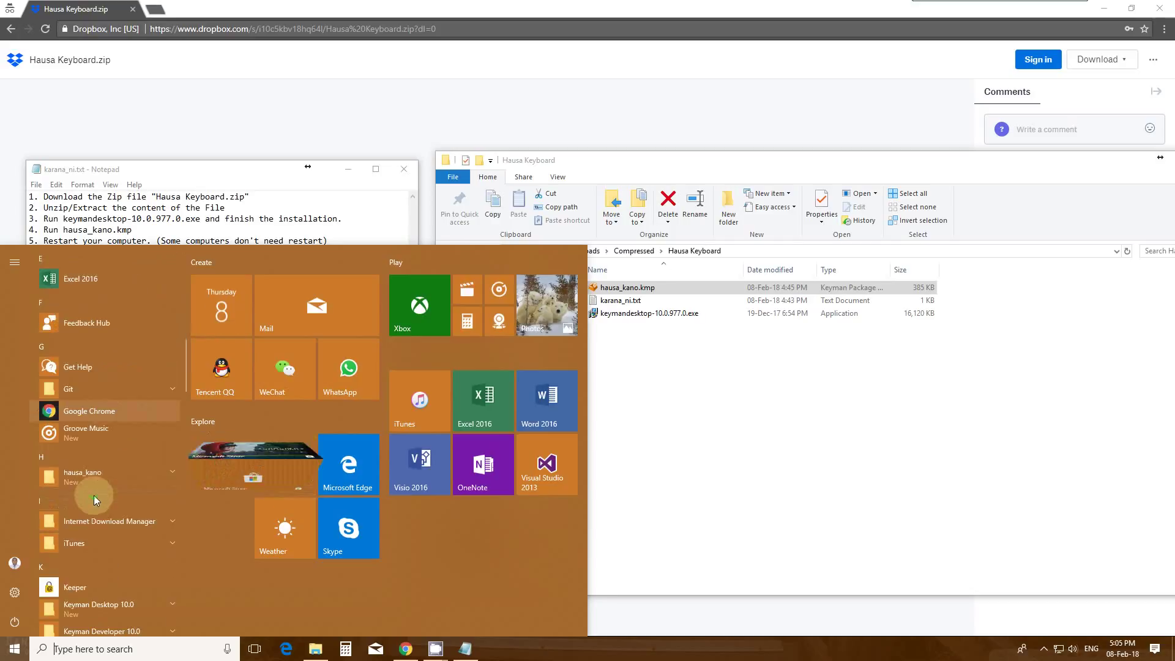
left_click(153, 477)
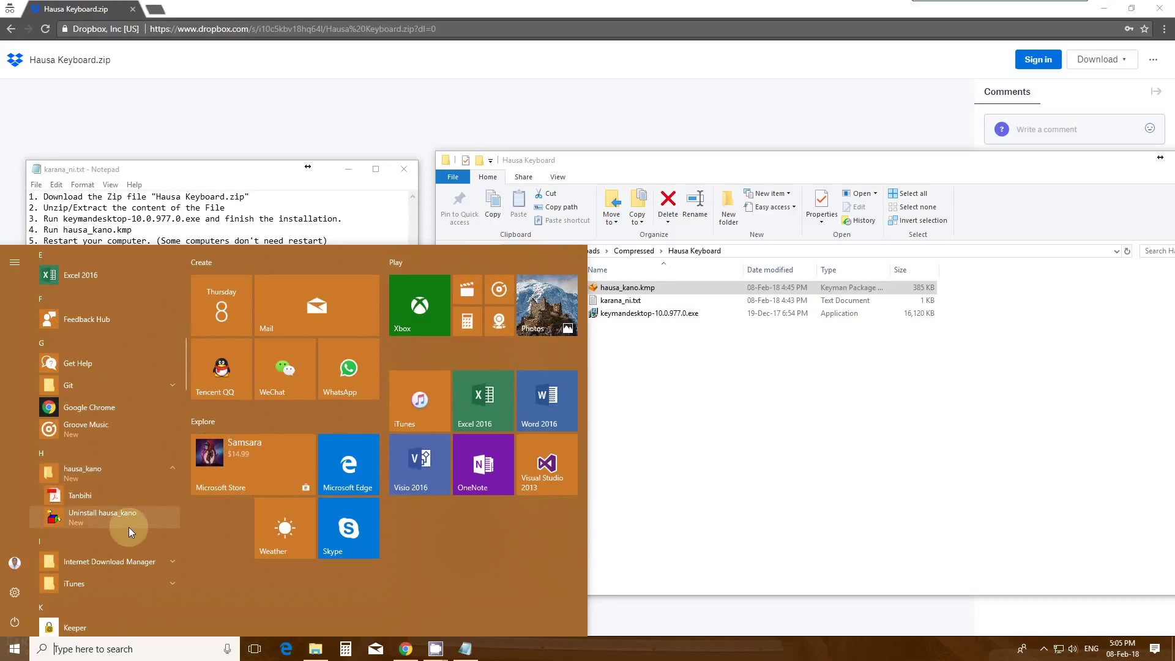
left_click(135, 501)
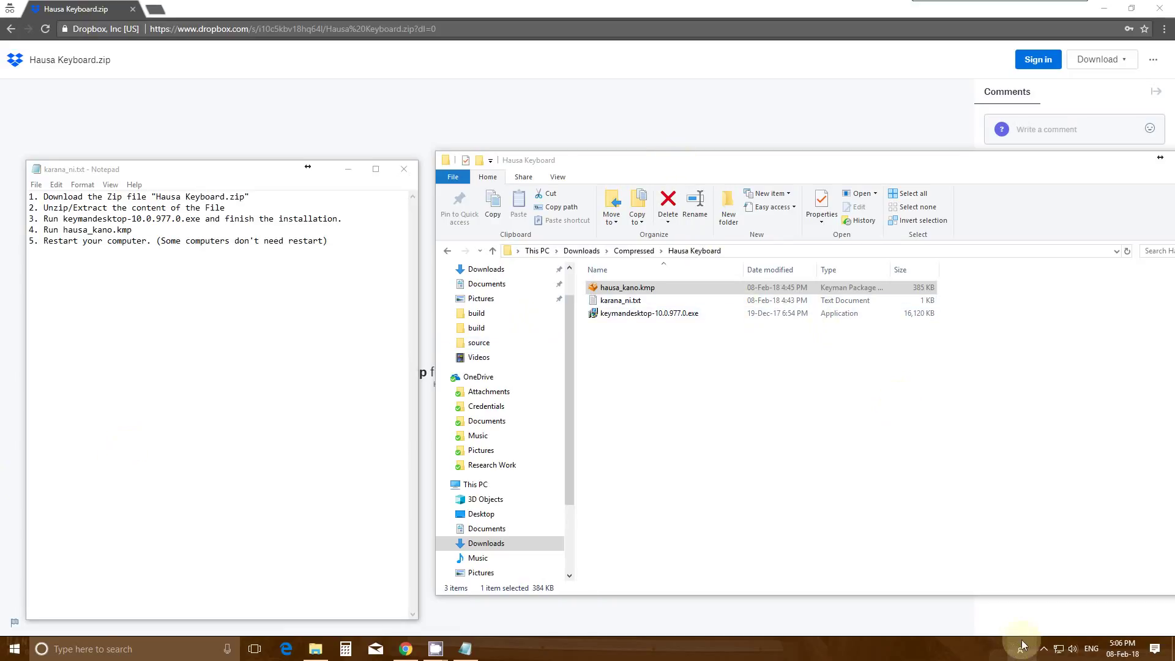
Step: Switch the active Keyman keyboard to Hausa (Latin, Nigeria) - hausa_kano
left_click(1043, 649)
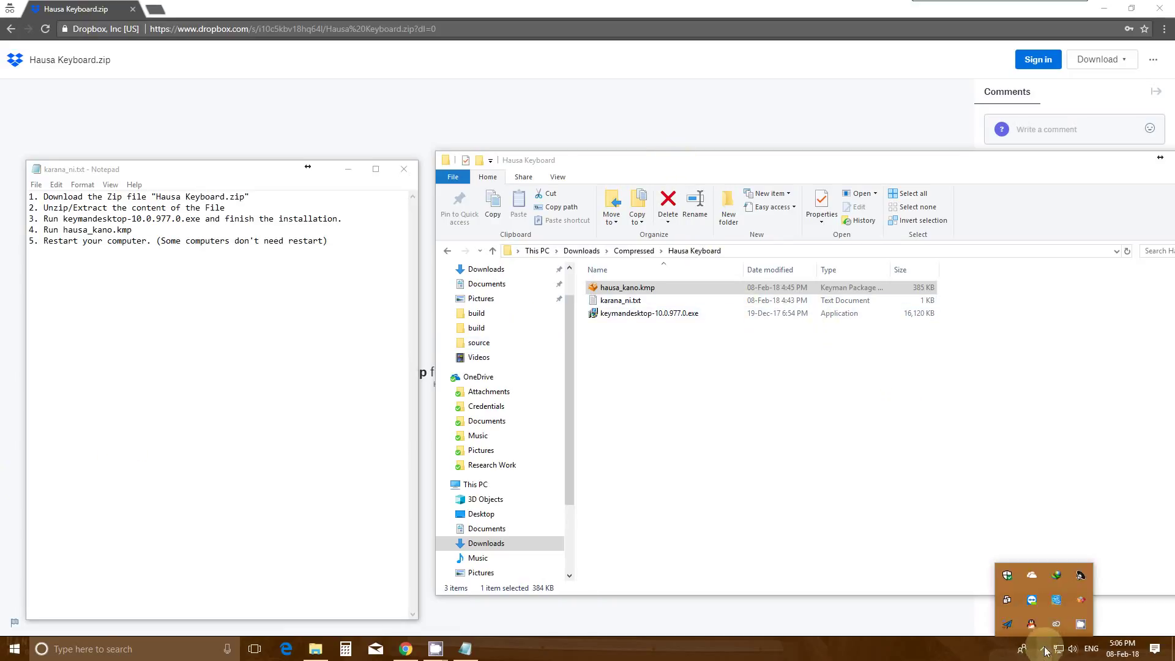
left_click(1077, 601)
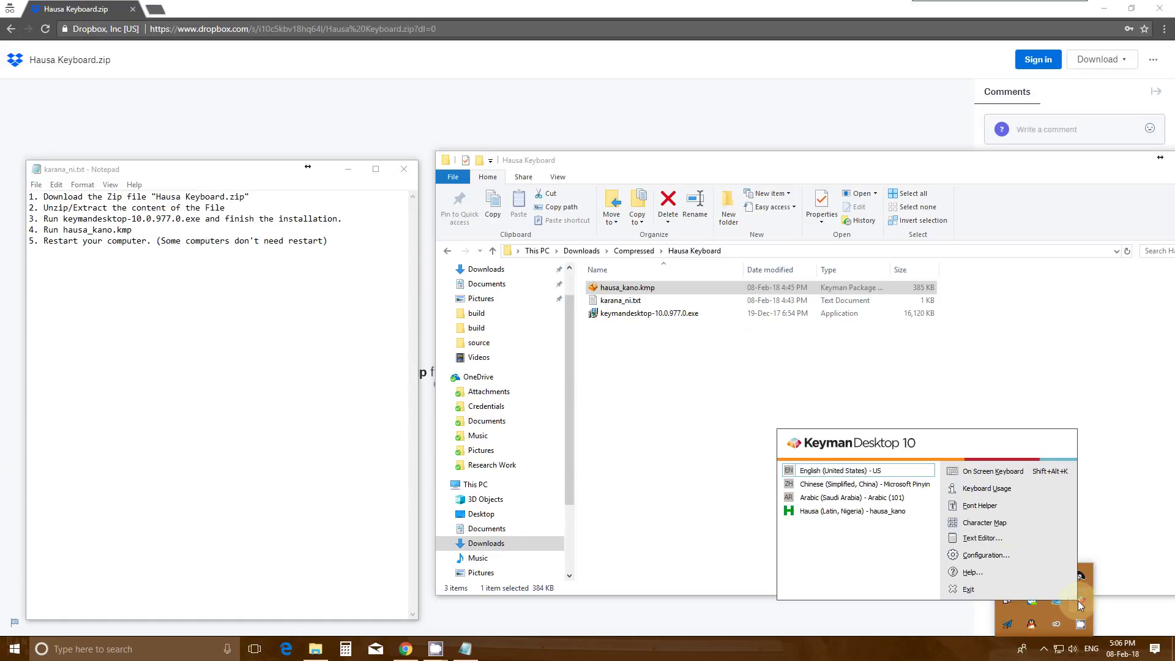
left_click(887, 515)
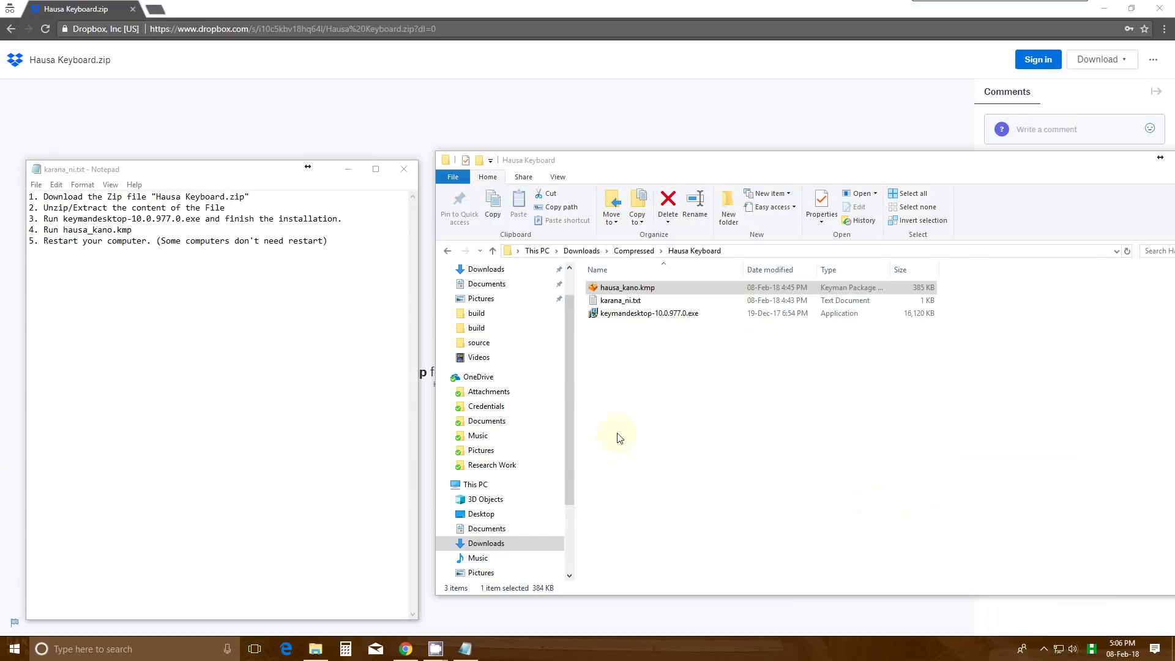
Step: Add the Hausa letters ƙ, ɗ and ɓ on separate lines below the instructions in karana_ni.txt
left_click(201, 361)
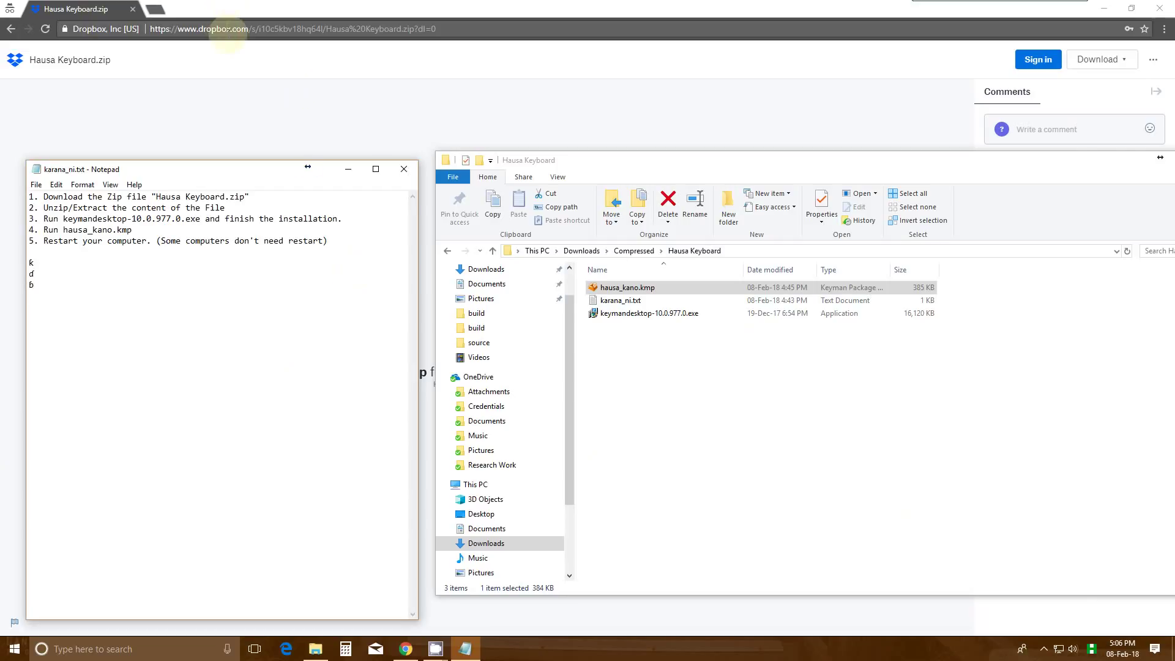
Step: Switch to Chrome, test the Hausa keyboard by entering "ƙ ɗa ɓa ₦" in the address bar, and close the Dropbox tab
left_click(228, 28)
type("k")
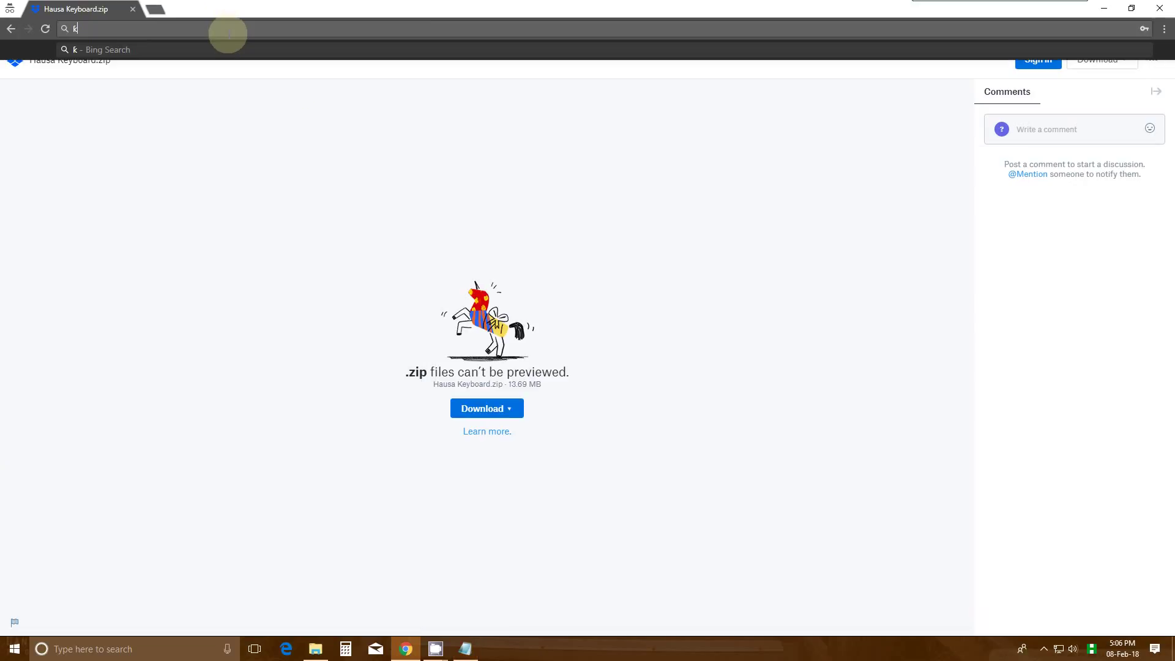
type(" ɗa ɓa ₦")
left_click(133, 9)
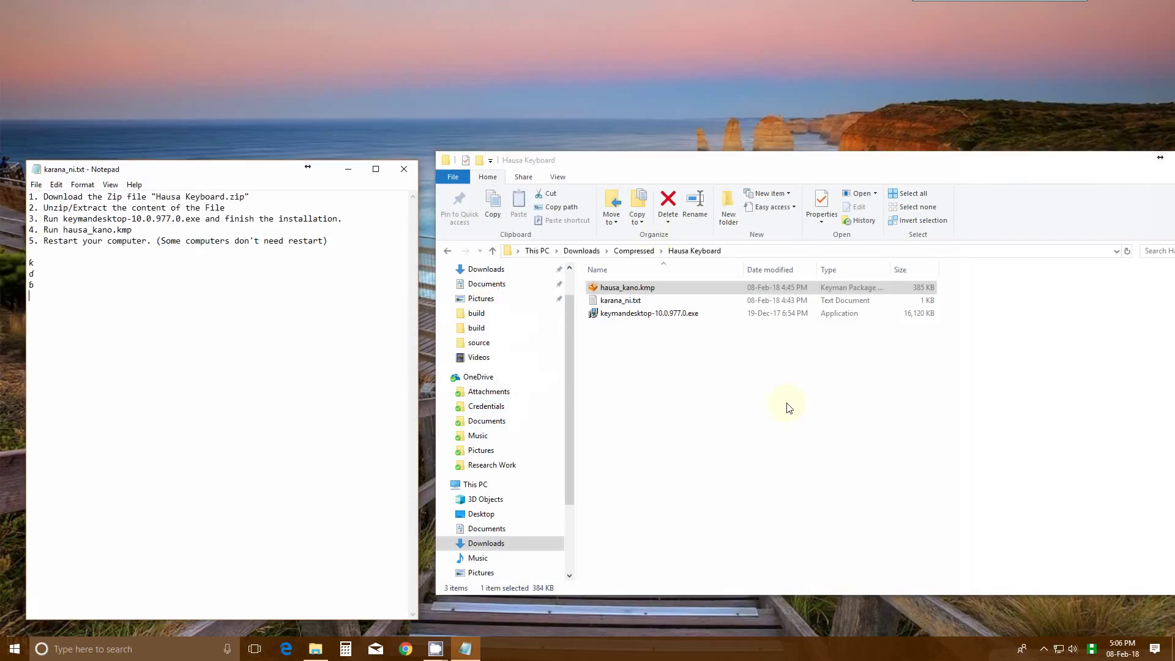
left_click(770, 413)
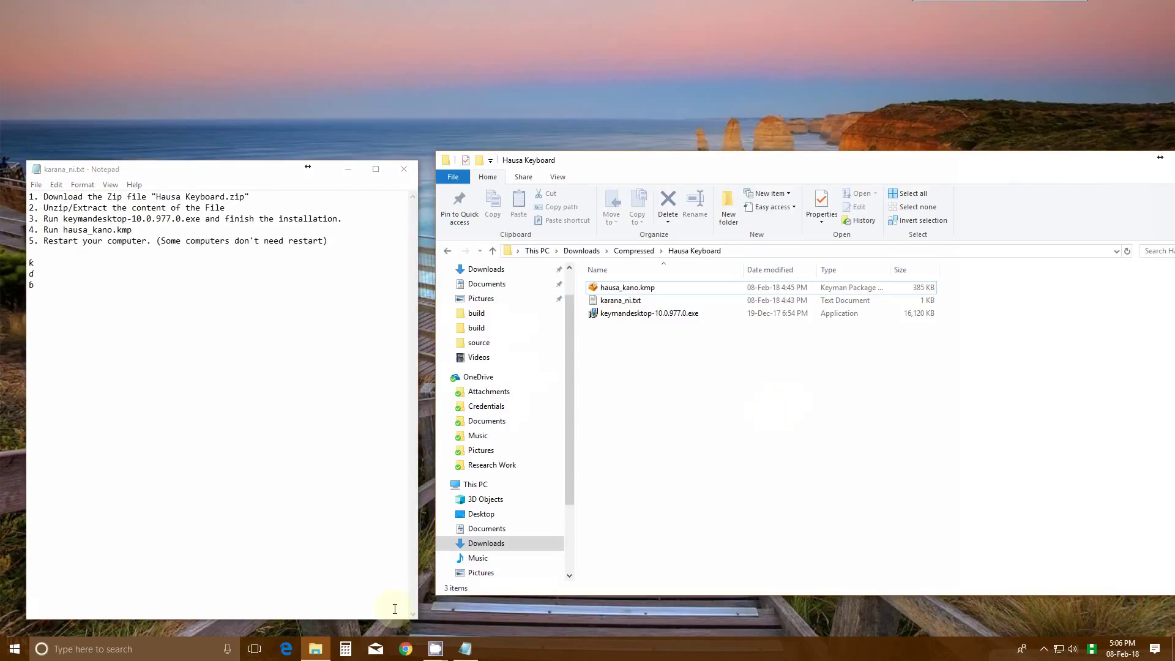
Step: Launch Word 2016 and create a new blank document
left_click(12, 650)
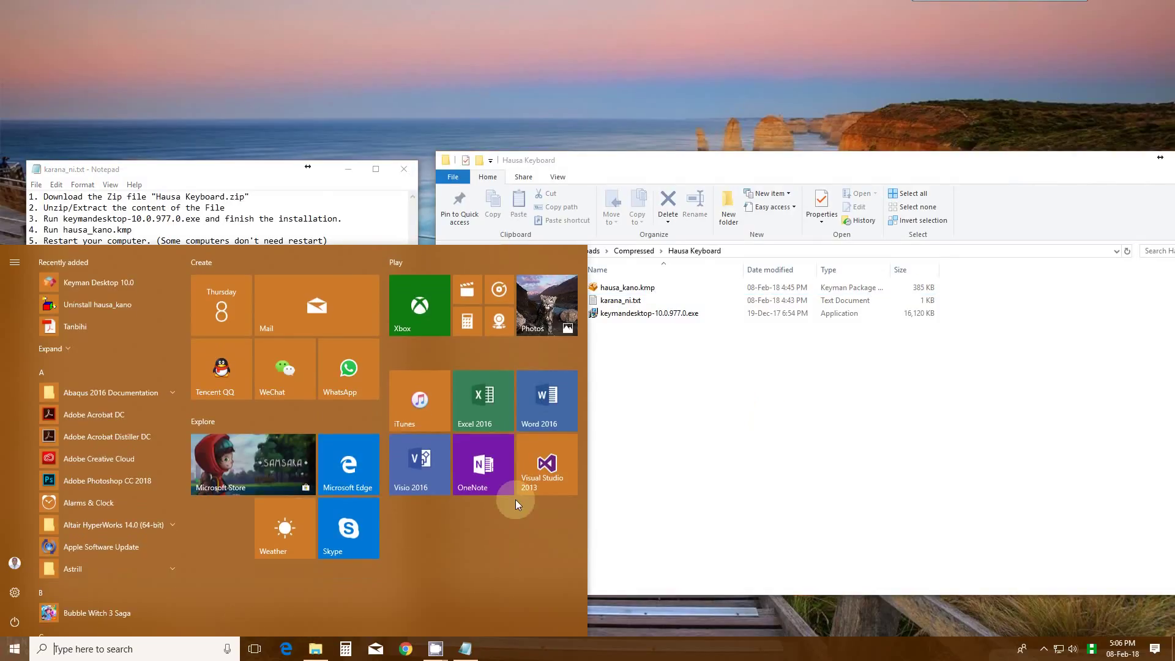
left_click(539, 389)
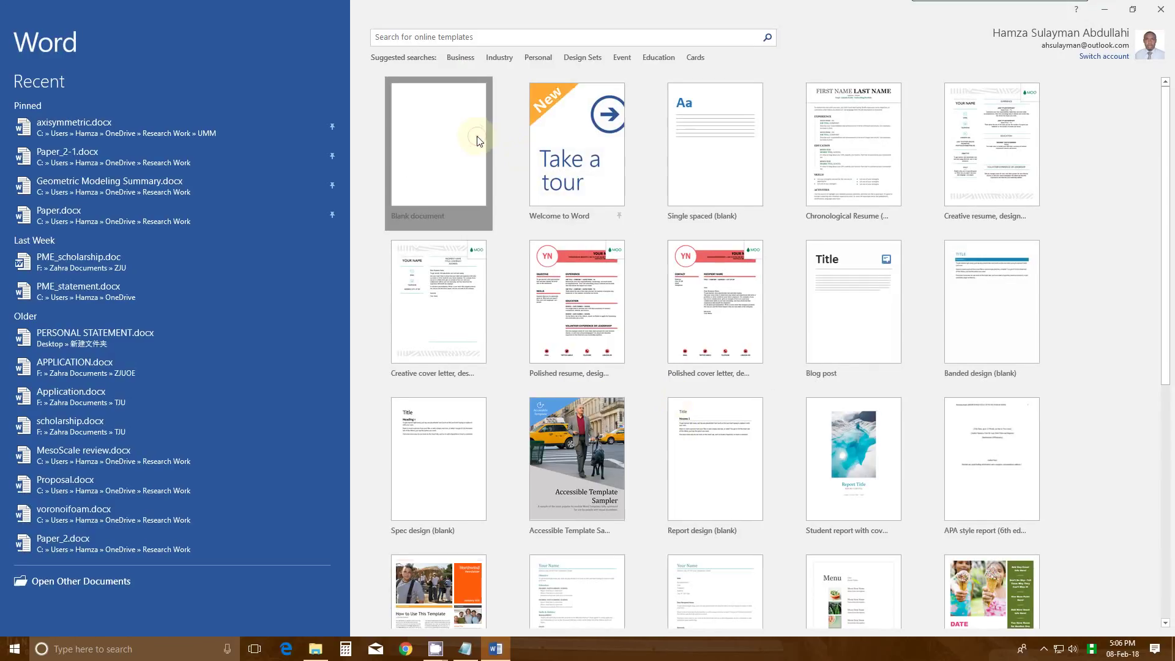
left_click(477, 140)
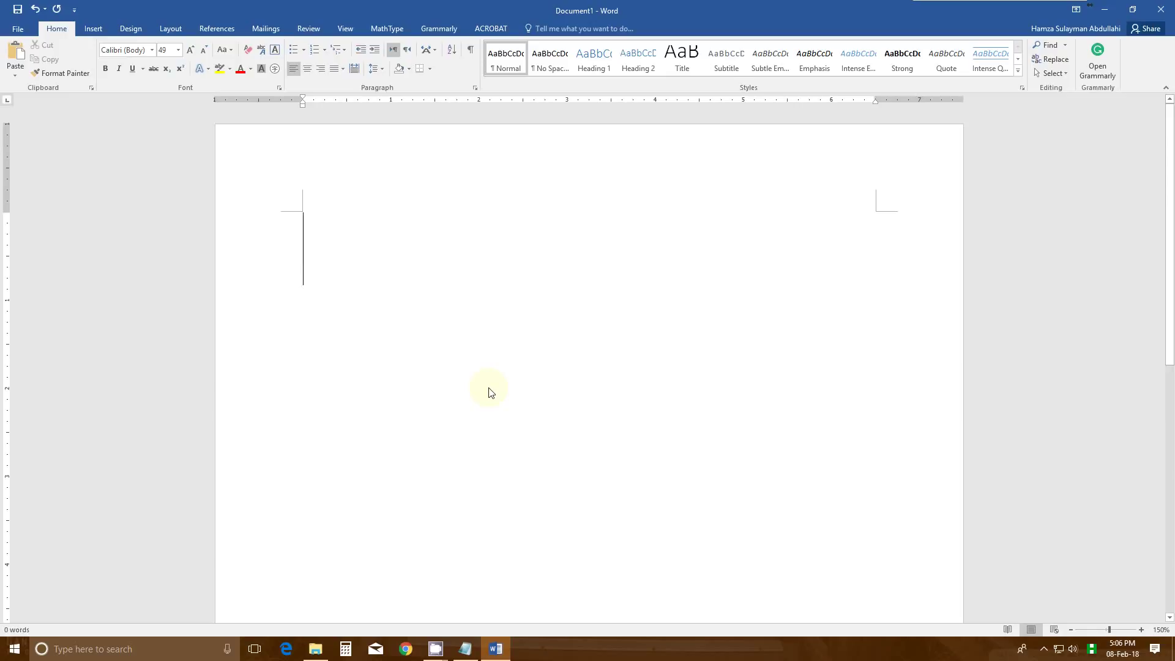
Step: Enter the Hausa letters and currency symbols "Ƙ ƙ Ɗ ɗ Ɓ ɓ ₦ $" on the first line of the document
type("ƙ ƙ Ɗ")
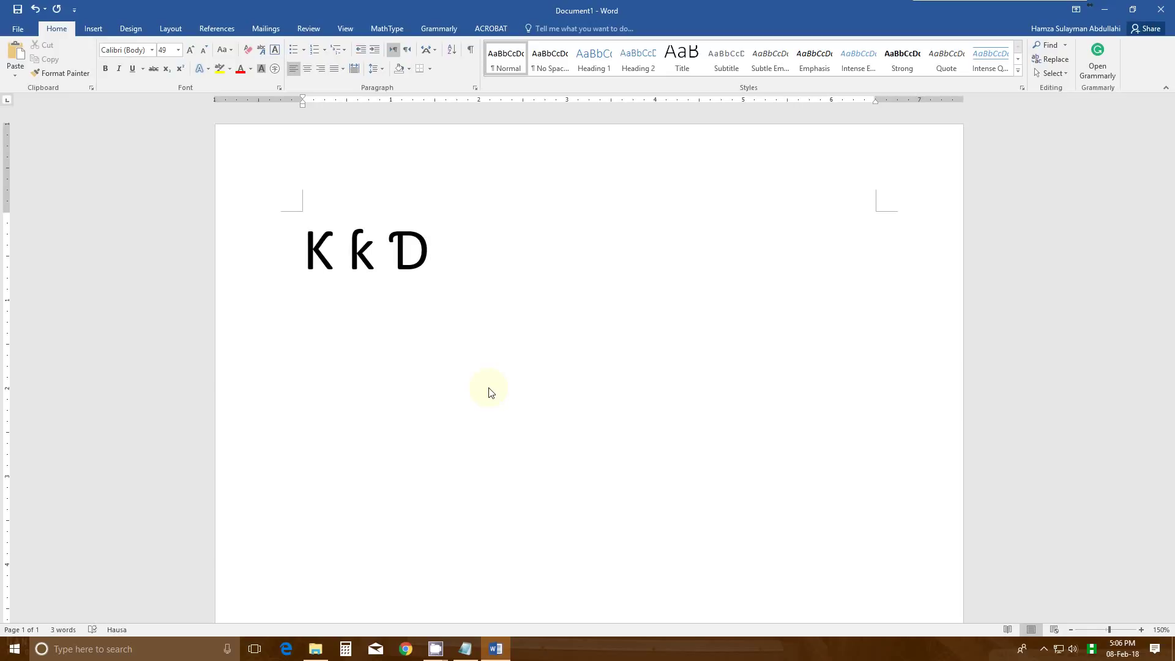
key("alt")
key("alt")
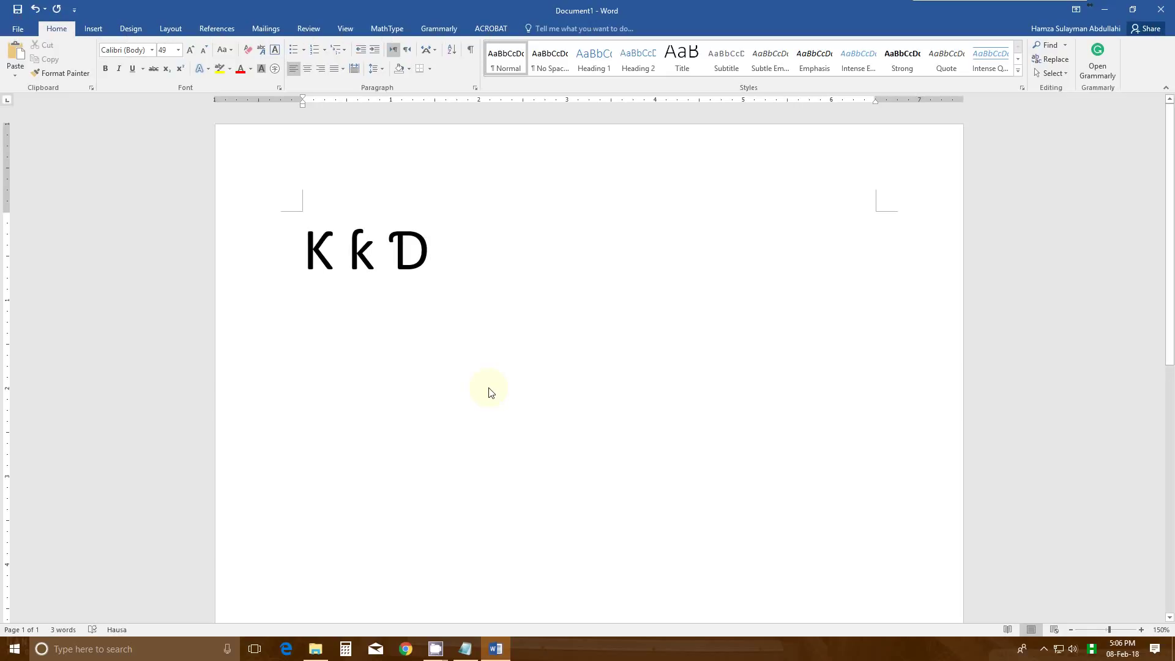
type("ɗ Ɓ ")
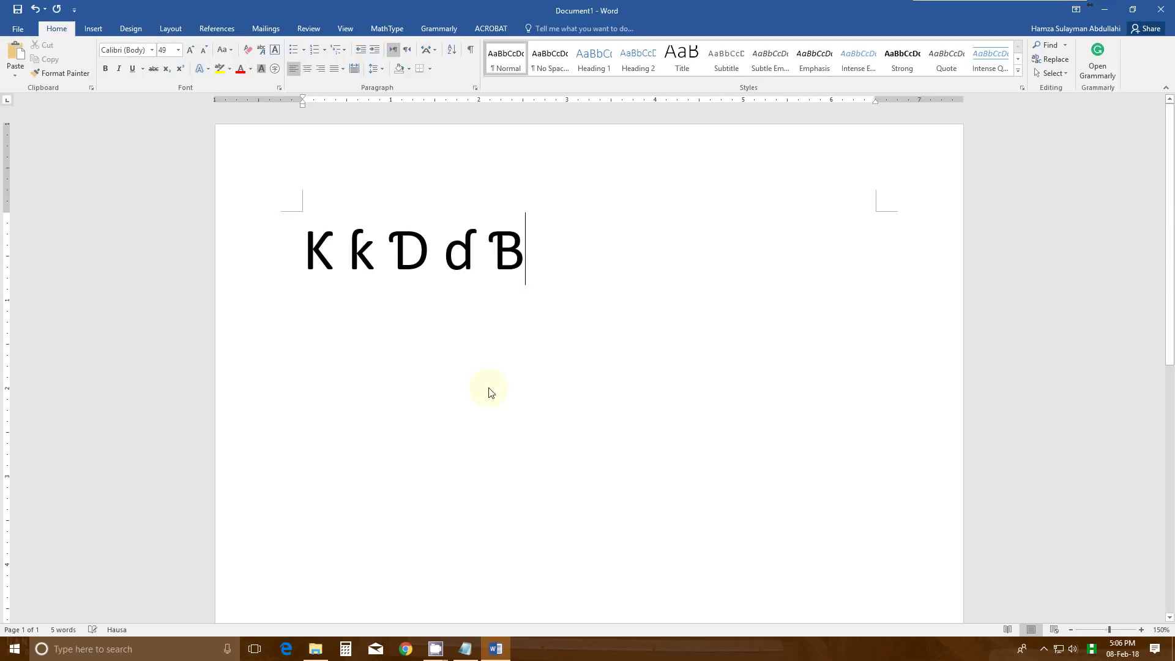
type("ɓ ")
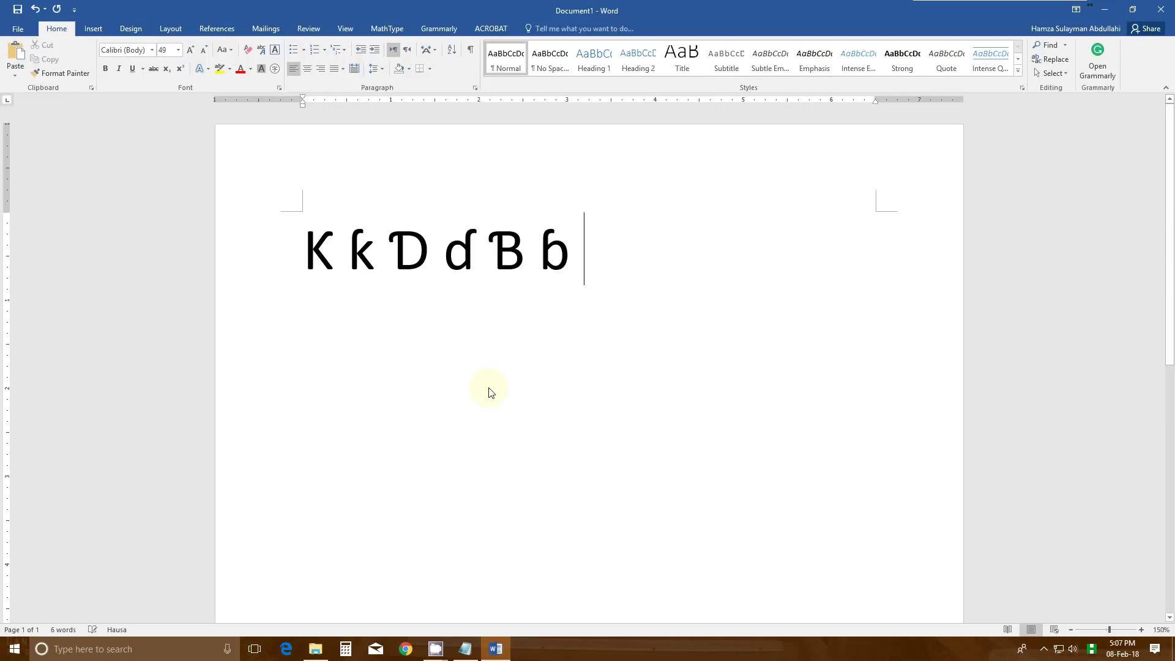
type("₦ ")
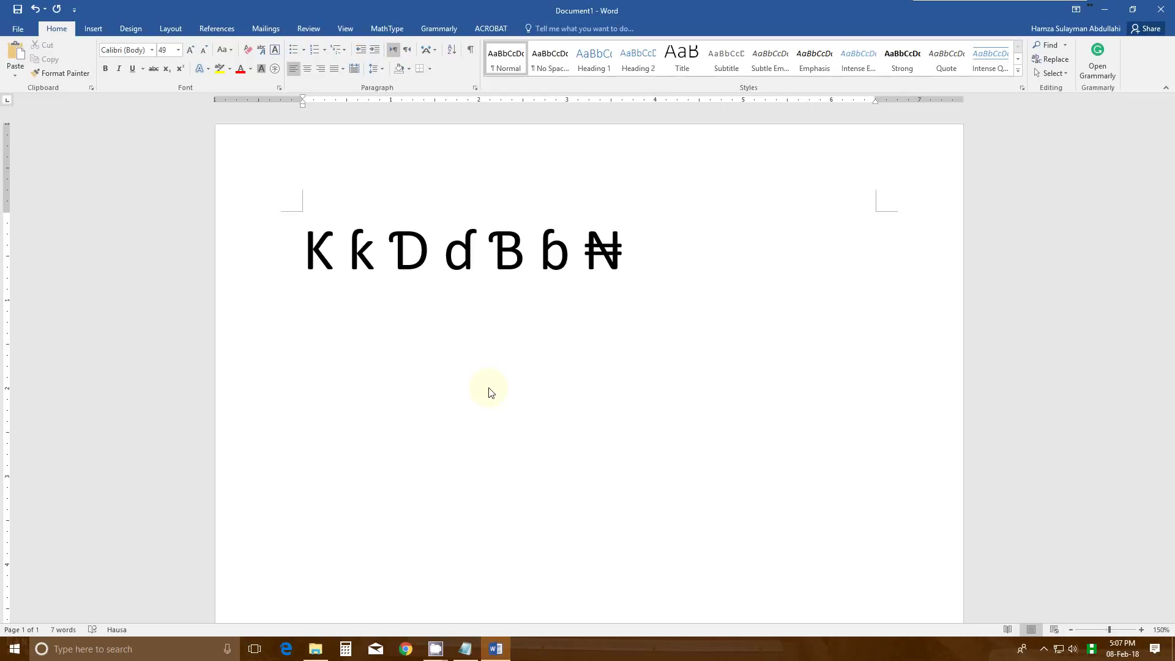
type("$")
Step: Below the letters, reduce the font size to 40 and enter "Thank you" and "Nagode" on separate lines
key("Return")
key("ctrl+bracketleft")
key("ctrl+bracketleft")
key("ctrl+bracketleft")
type("Th")
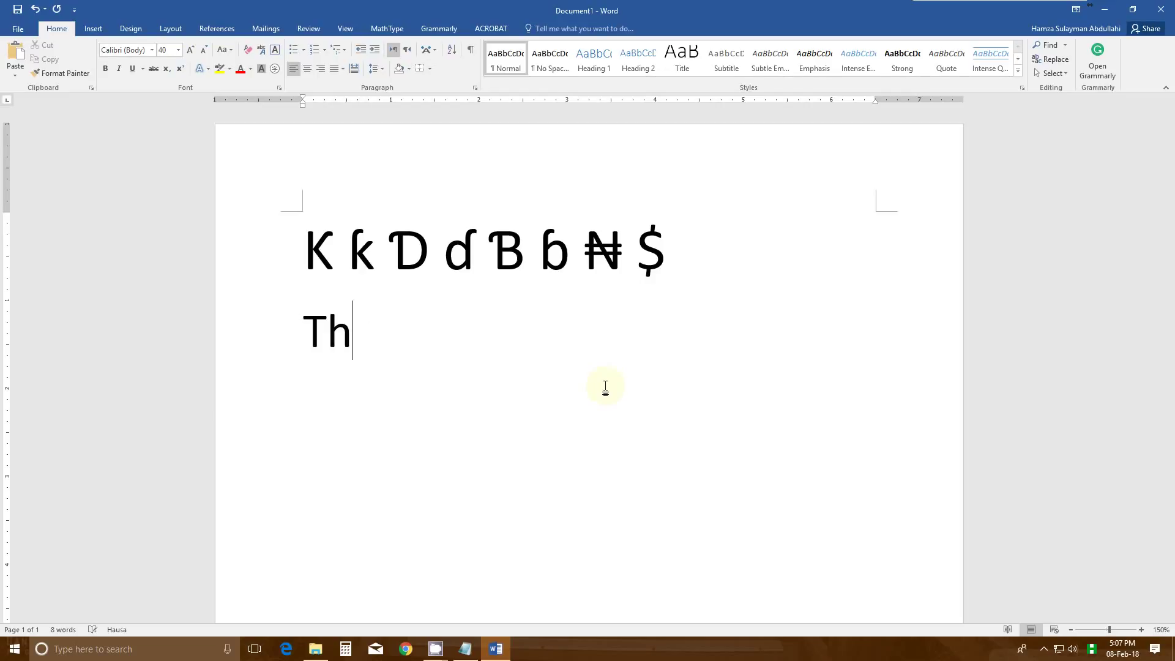
type("ank you")
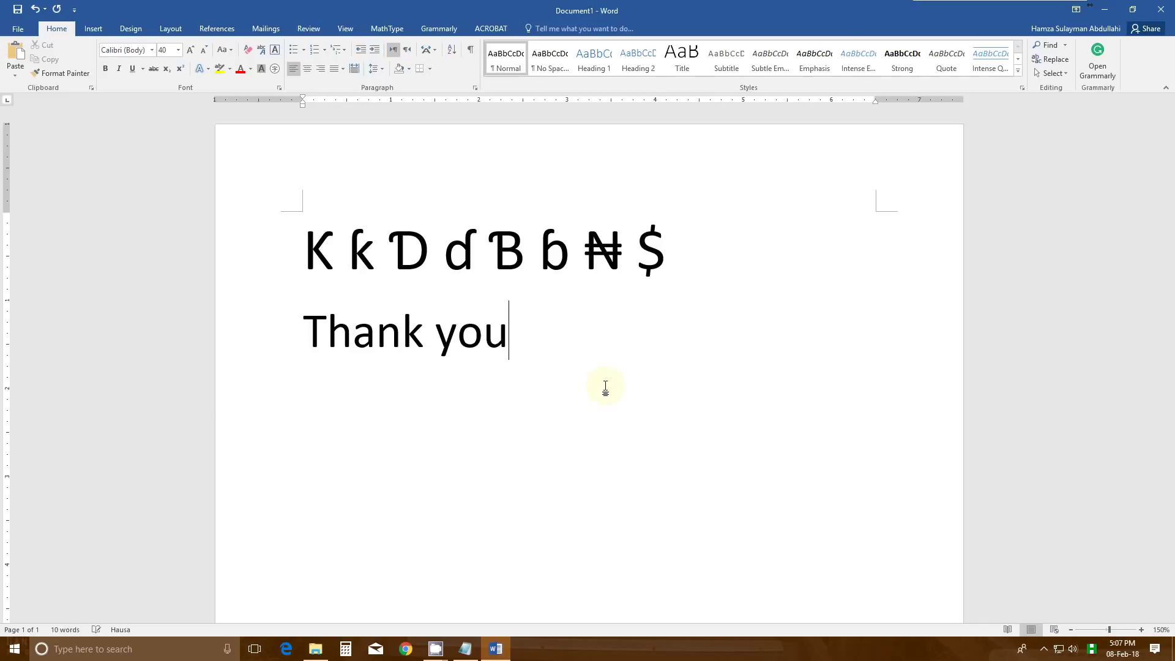
key("Return")
type("Nagode")
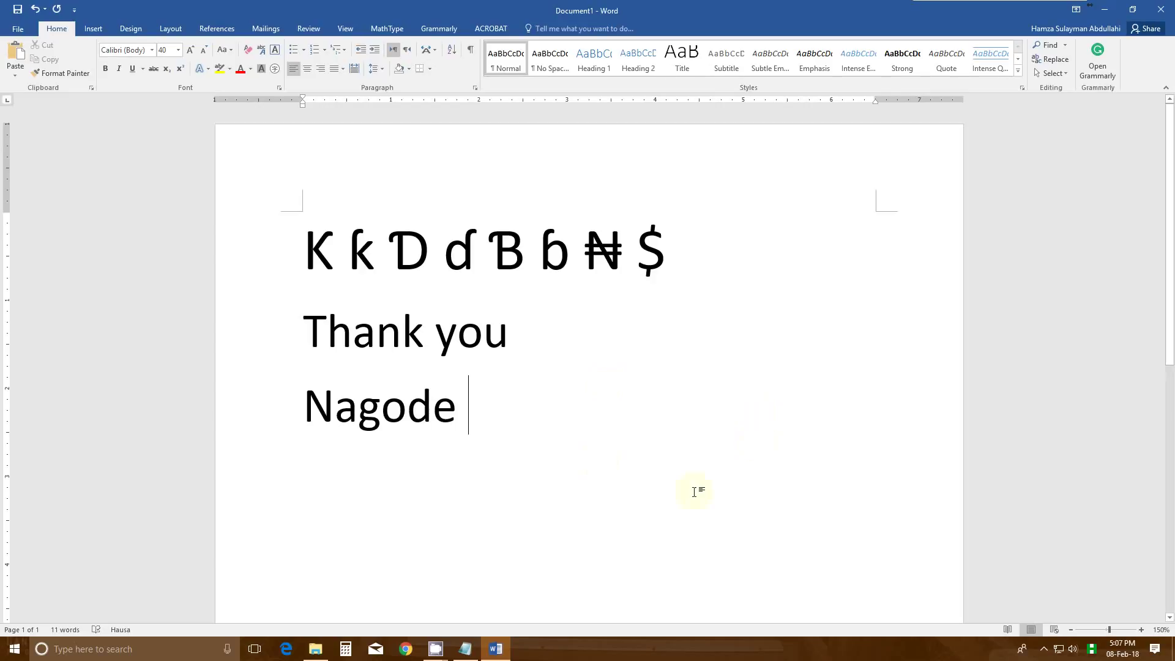
Step: Switch the input language to Chinese (Simplified, China) Microsoft Pinyin and enter 谢谢 on a new line below Nagode, followed by a line break
left_click(1091, 649)
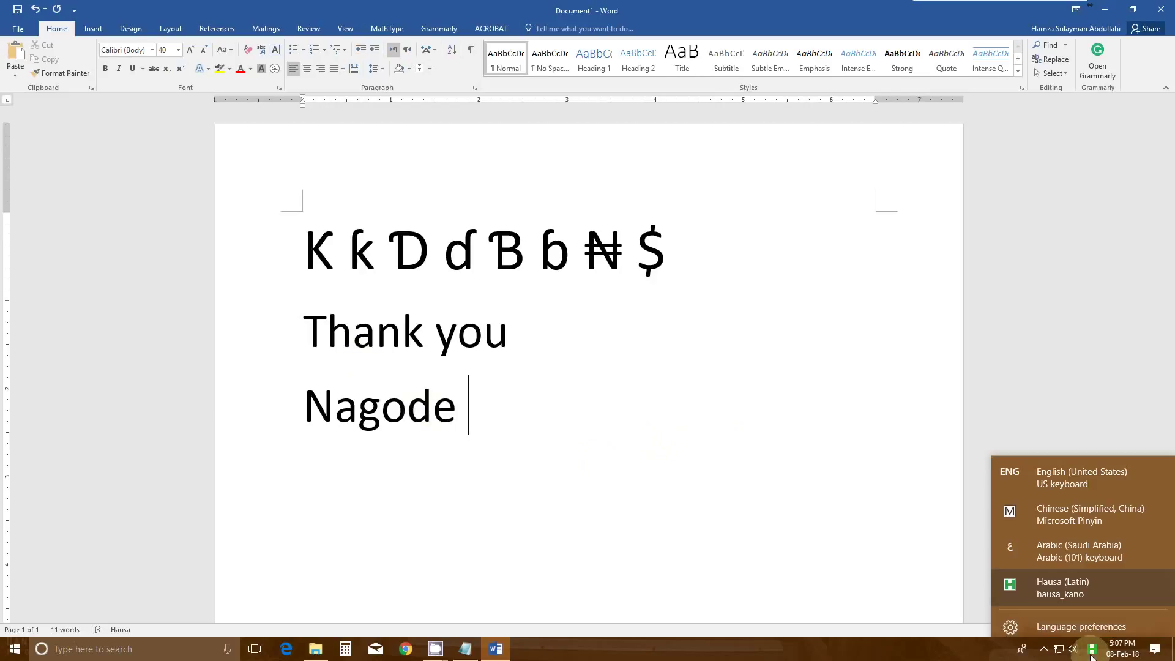
left_click(1077, 505)
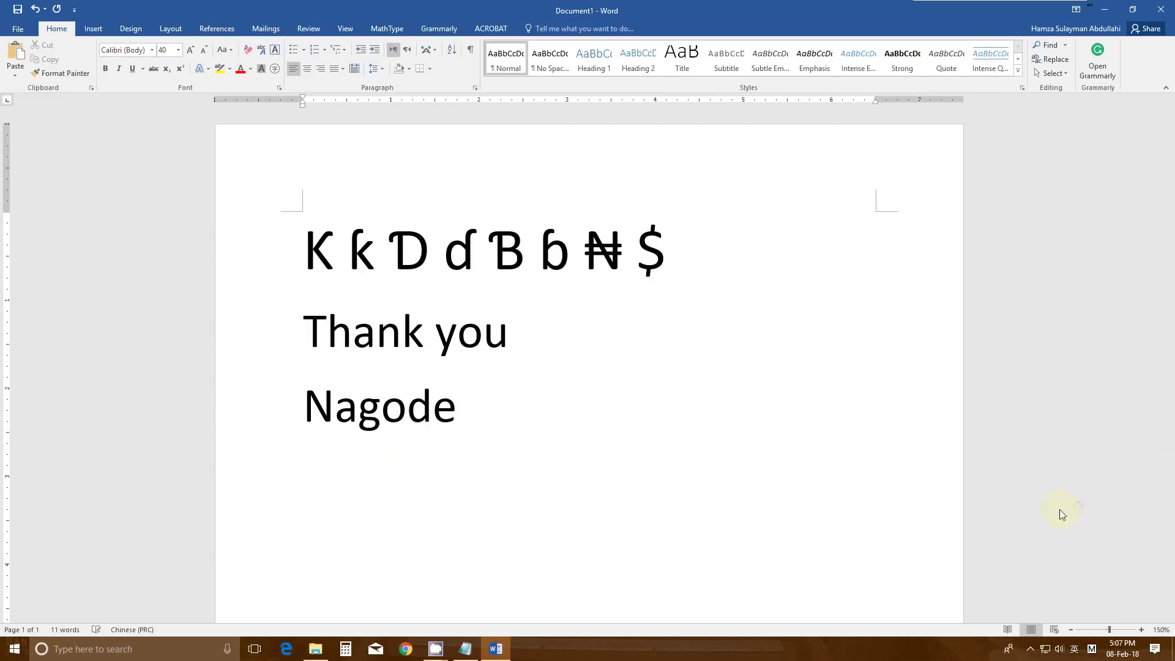
left_click(317, 466)
left_click(486, 437)
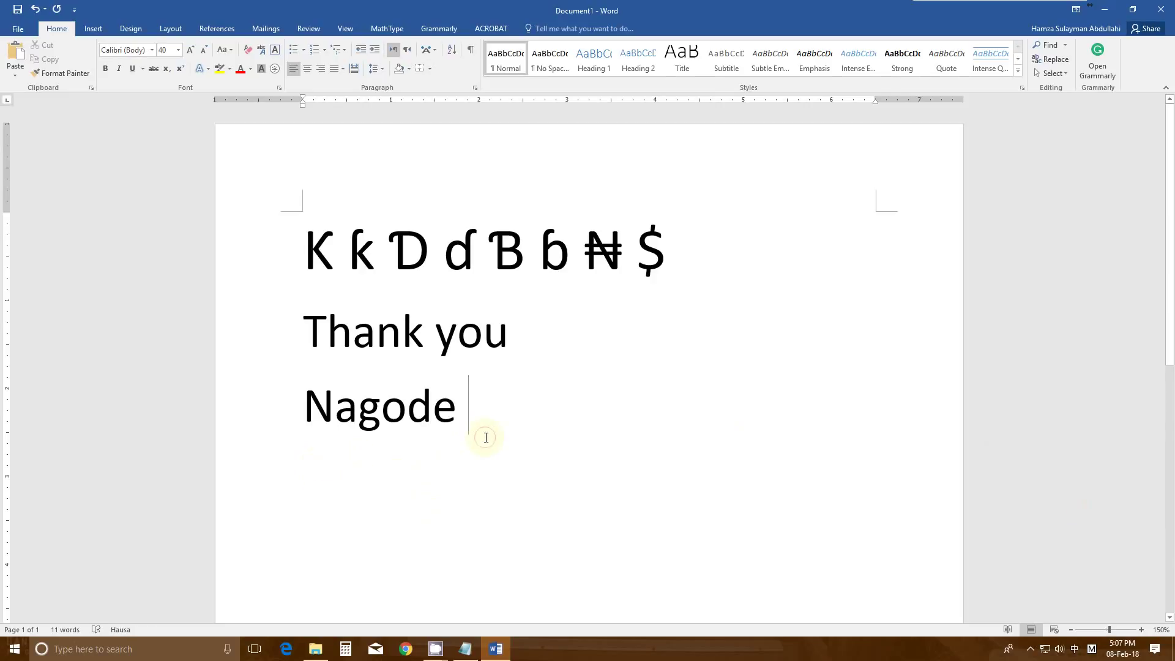
key("Return")
type("xiexie")
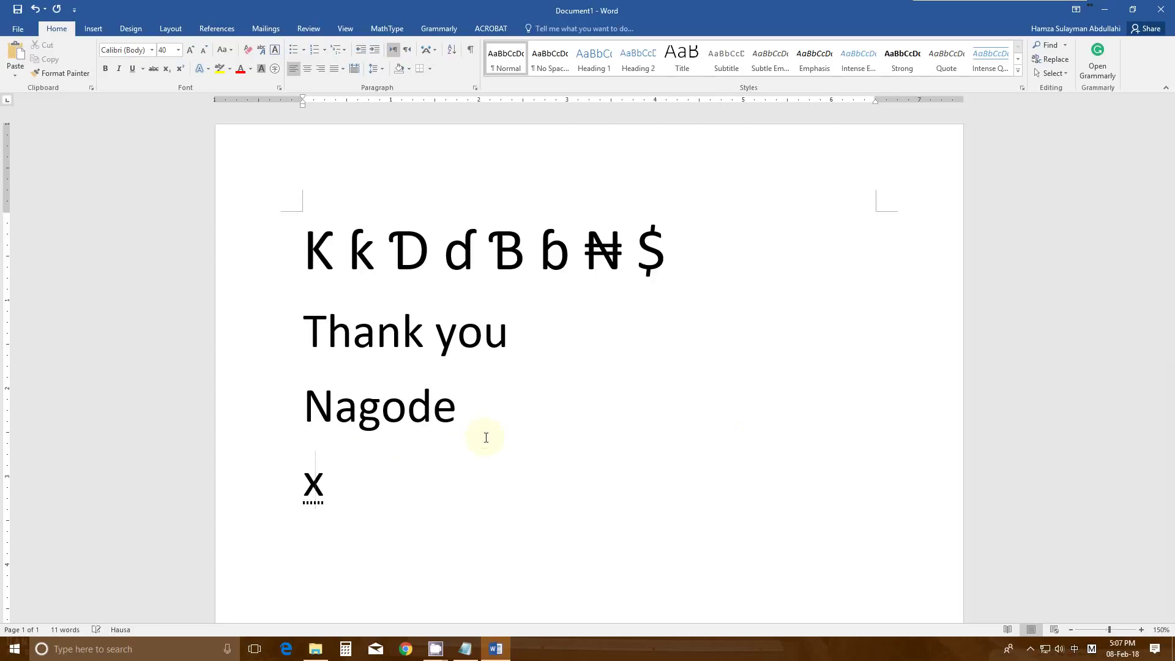
key("space")
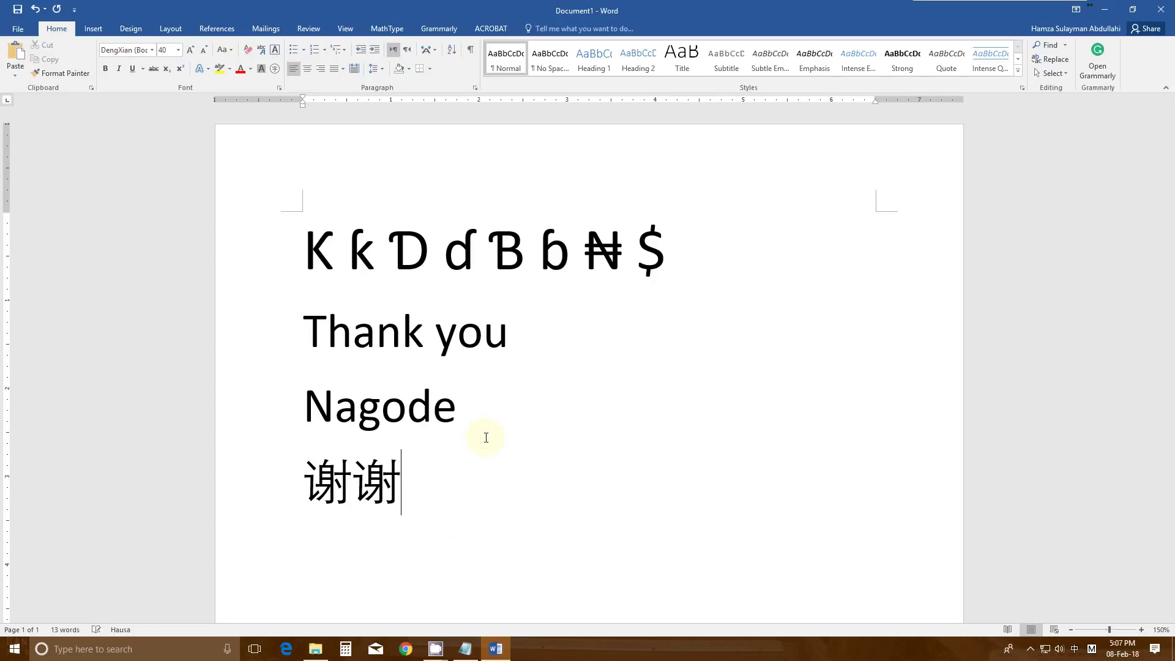
key("Return")
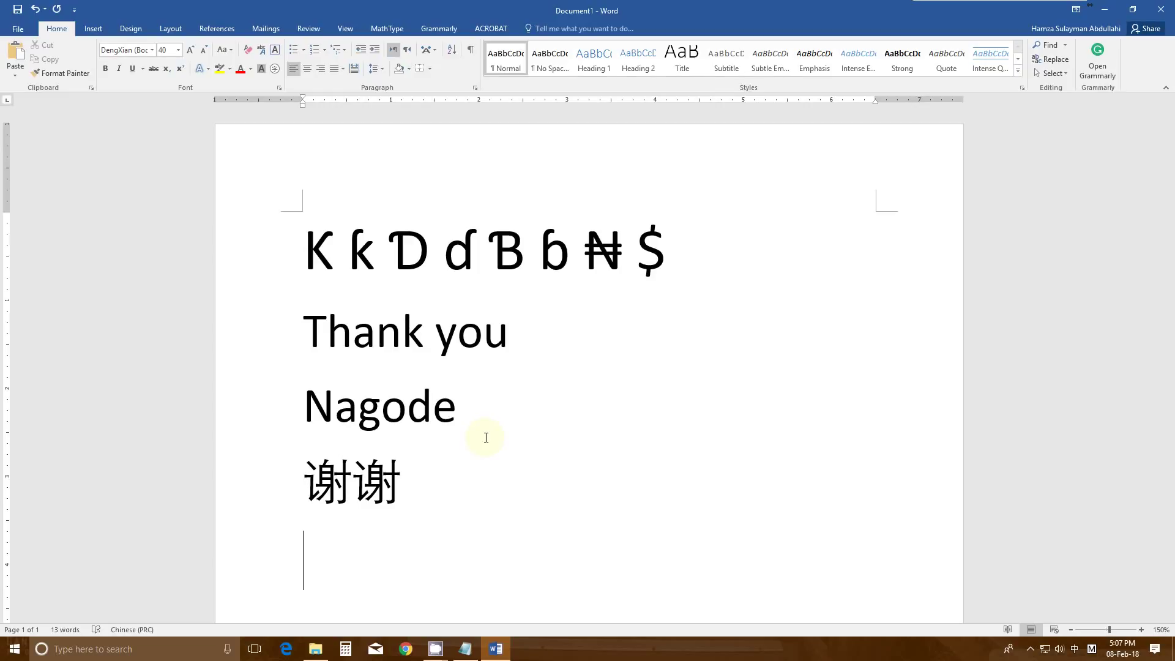